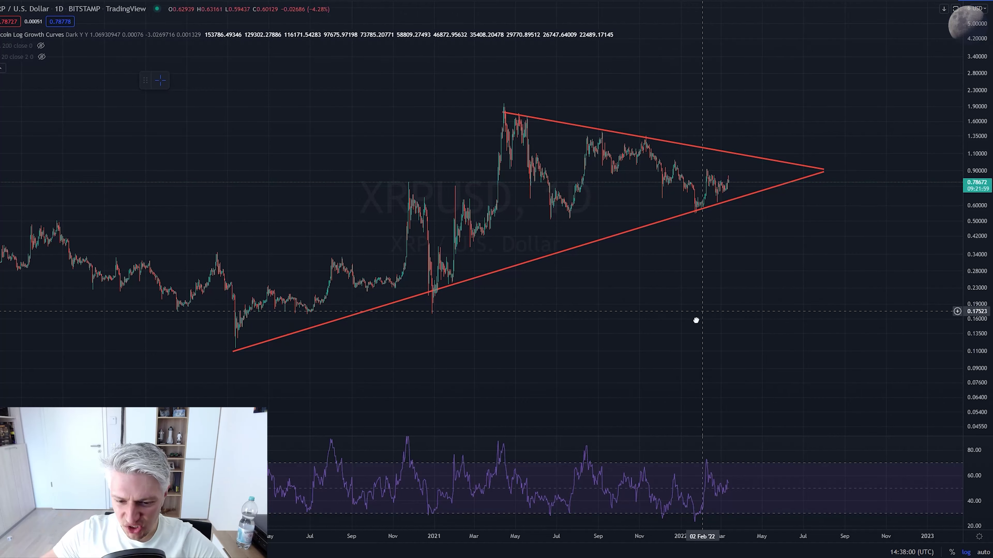
# Sketch two brush curves from the latest XRP price: one breaking above the red triangle to about 3.2, one breaking below to about 0.28.
pyautogui.hscroll(2, 676, 394)
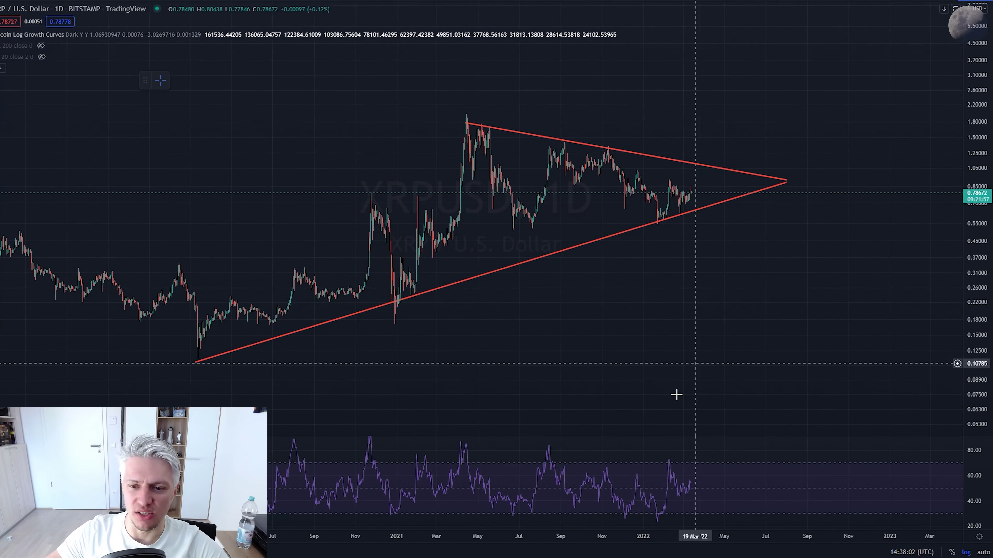
pyautogui.hscroll(-4, 552, 304)
pyautogui.moveTo(751, 315); pyautogui.dragTo(755, 322)
pyautogui.moveTo(652, 343); pyautogui.dragTo(590, 360)
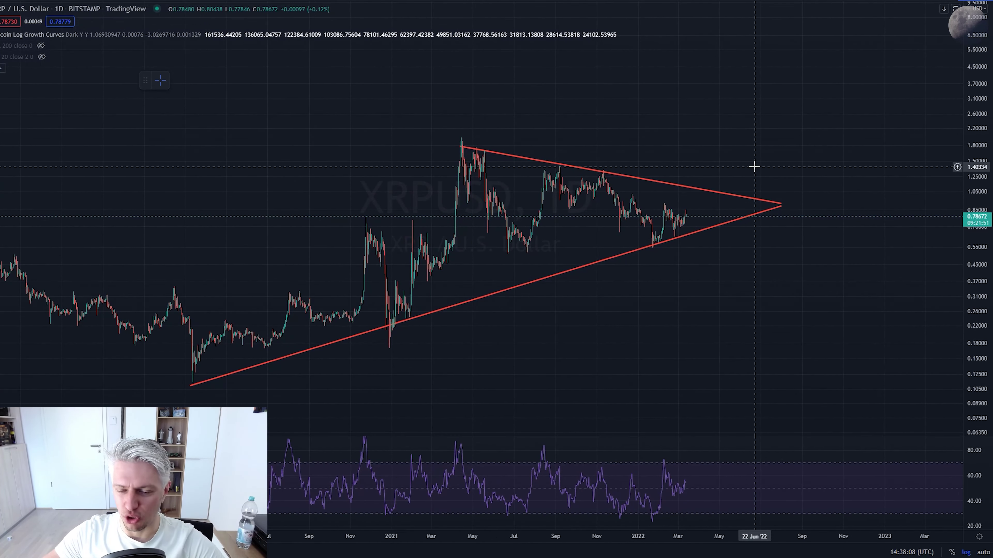
pyautogui.moveTo(823, 306); pyautogui.dragTo(835, 290)
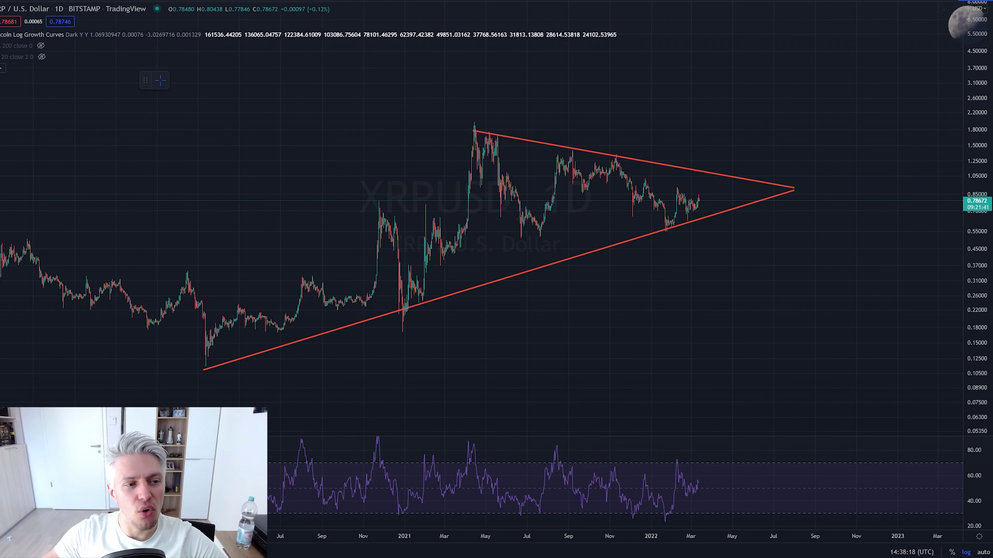
pyautogui.moveTo(706, 194)
pyautogui.mouseDown()
pyautogui.moveTo(735, 193)
pyautogui.moveTo(760, 156)
pyautogui.moveTo(779, 79)
pyautogui.mouseUp()
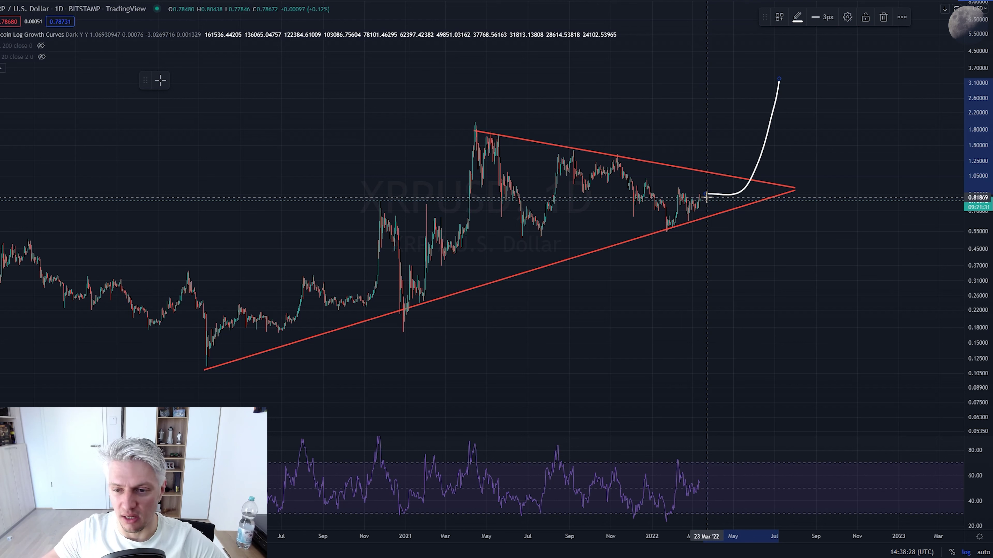
pyautogui.moveTo(707, 197)
pyautogui.mouseDown()
pyautogui.moveTo(727, 198)
pyautogui.moveTo(756, 235)
pyautogui.moveTo(761, 290)
pyautogui.mouseUp()
pyautogui.press('Escape')
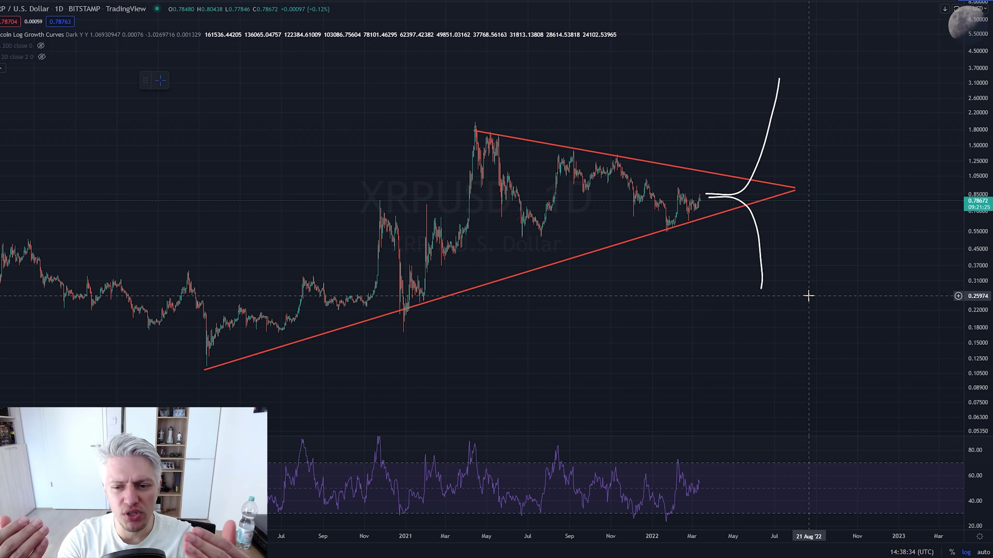
# Switch the chart to the Bitcoin / U.S. Dollar symbol BTCUSD from INDEX.
pyautogui.click(25, 9)
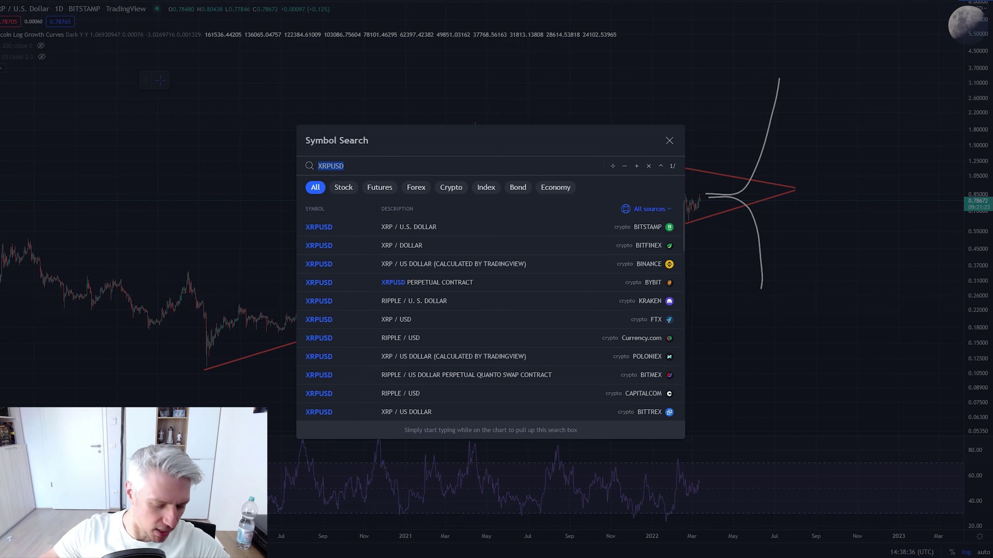
pyautogui.write('BTCUSD')
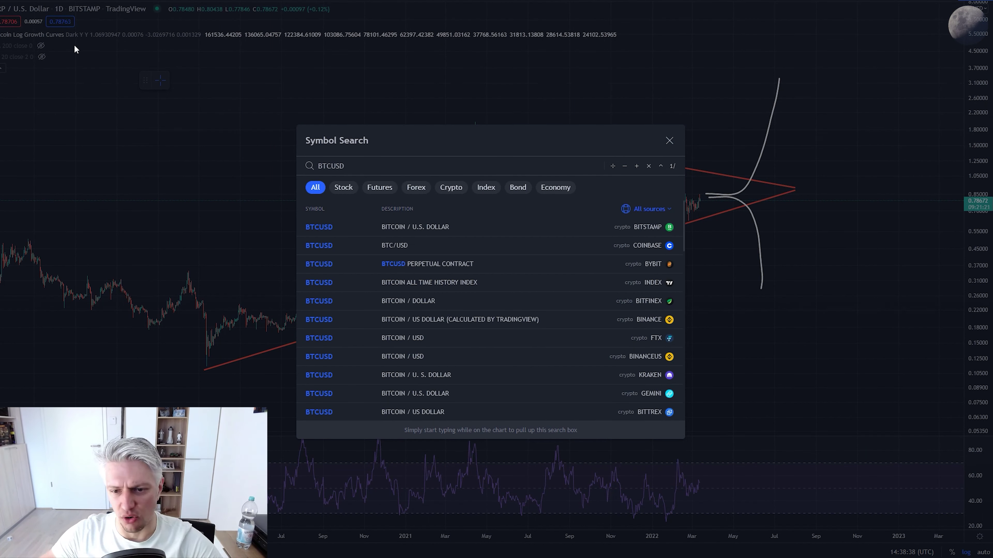
pyautogui.click(413, 227)
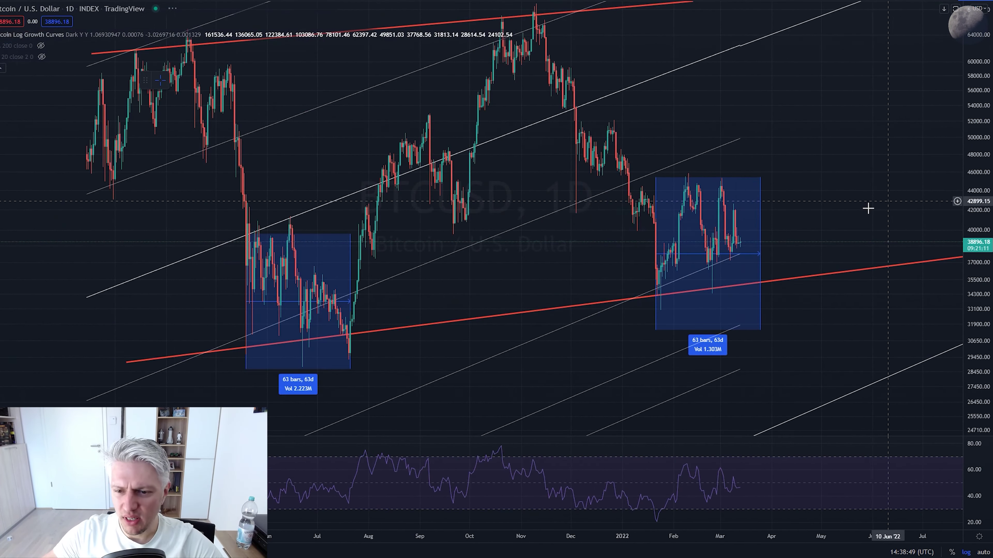
# Examine Bitcoin's red channel on the daily chart, comparing the two boxed 63-day ranges from mid-2021 and early 2022.
pyautogui.moveTo(977, 119); pyautogui.dragTo(963, 304)
pyautogui.moveTo(827, 405); pyautogui.dragTo(824, 405)
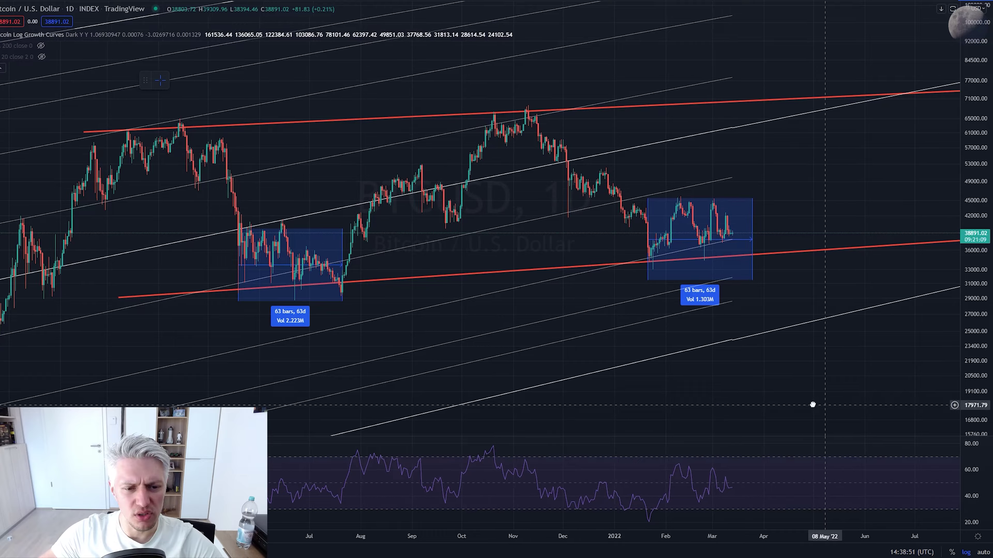
pyautogui.scroll(-6, 838, 393)
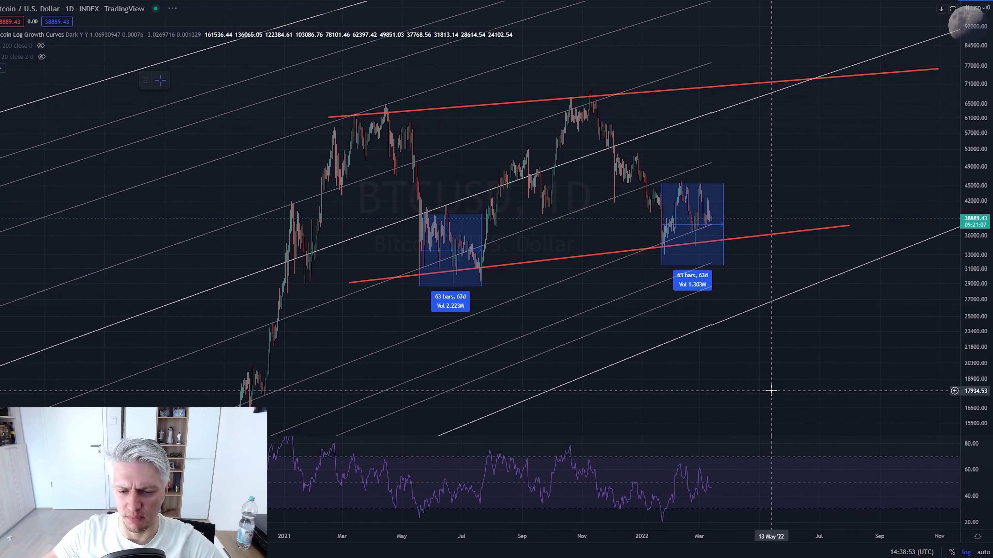
pyautogui.scroll(3, 880, 376)
pyautogui.scroll(2, 636, 463)
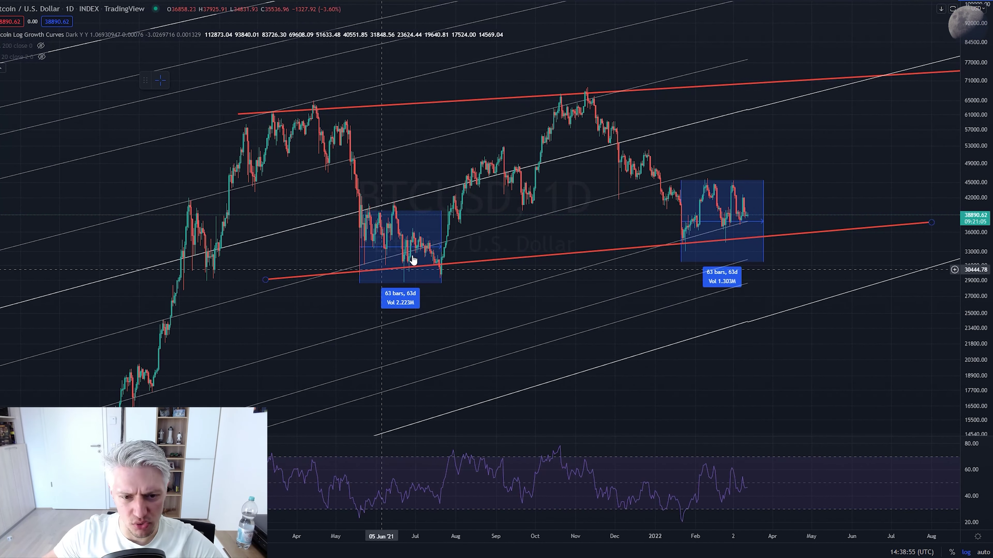
pyautogui.scroll(1, 752, 385)
pyautogui.moveTo(664, 392); pyautogui.dragTo(865, 394)
pyautogui.moveTo(972, 371); pyautogui.dragTo(968, 262)
pyautogui.scroll(2, 608, 305)
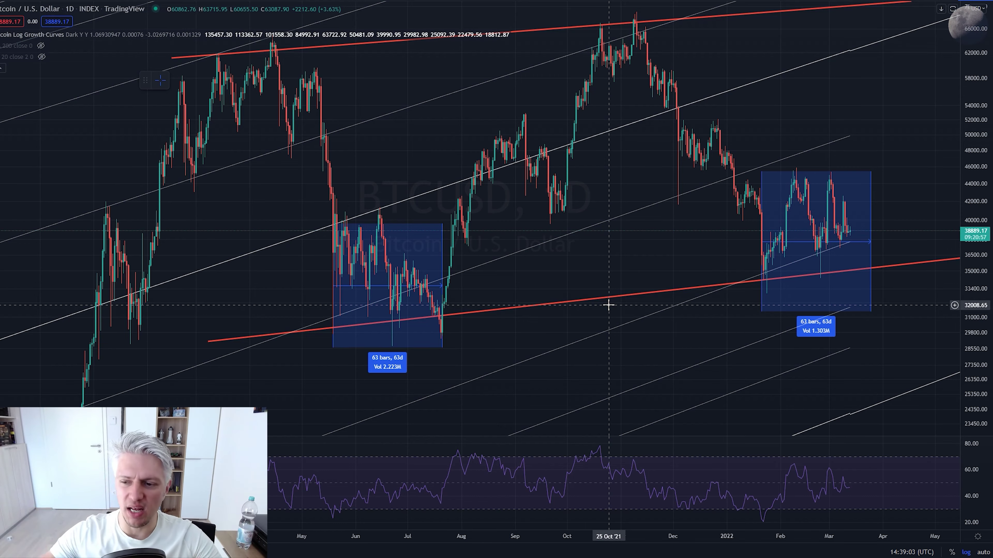
# Examine Bitcoin's 2014 to 2015 price decline and how it moved through the log growth curves.
pyautogui.scroll(-5, 886, 343)
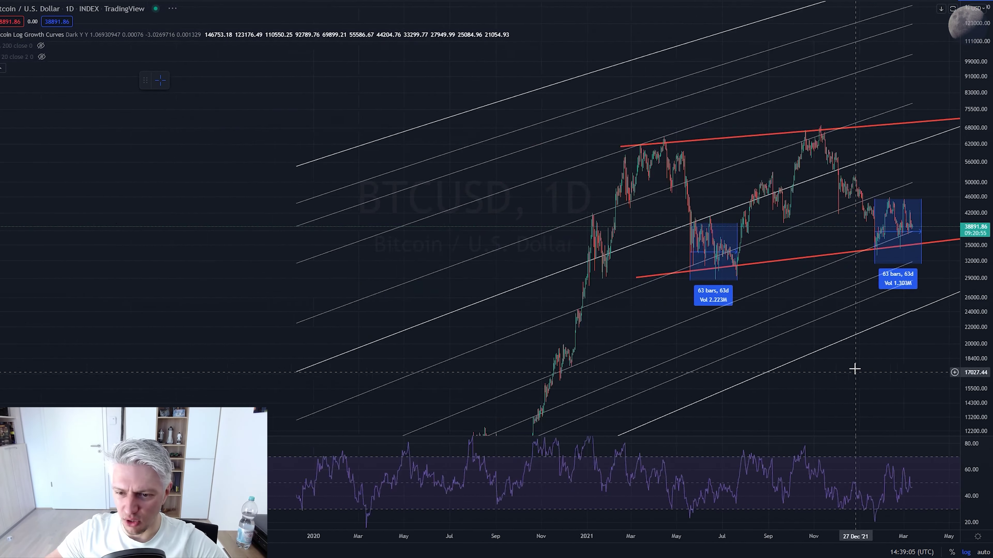
pyautogui.moveTo(880, 169); pyautogui.dragTo(910, 102)
pyautogui.moveTo(700, 297); pyautogui.dragTo(938, 121)
pyautogui.moveTo(520, 340); pyautogui.dragTo(957, 244)
pyautogui.moveTo(550, 390); pyautogui.dragTo(903, 153)
pyautogui.hscroll(-10, 810, 220)
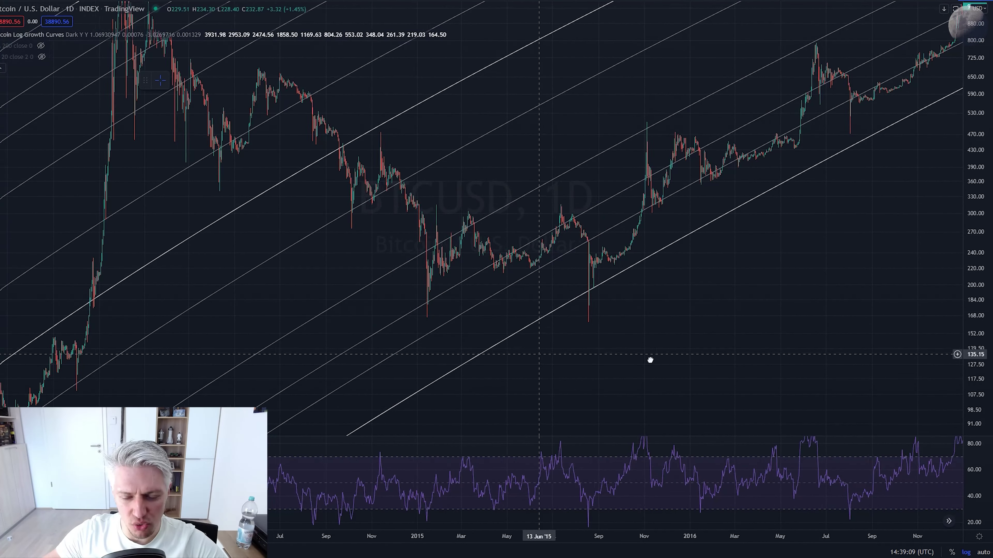
pyautogui.scroll(5, 908, 226)
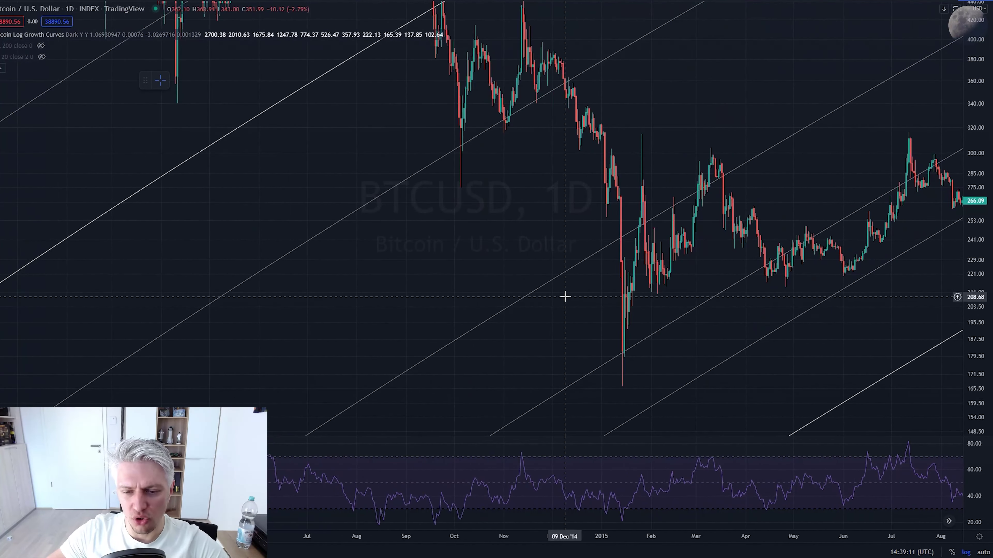
pyautogui.scroll(4, 492, 249)
pyautogui.scroll(-2, 332, 241)
pyautogui.moveTo(304, 239); pyautogui.dragTo(426, 390)
pyautogui.hscroll(-5, 629, 337)
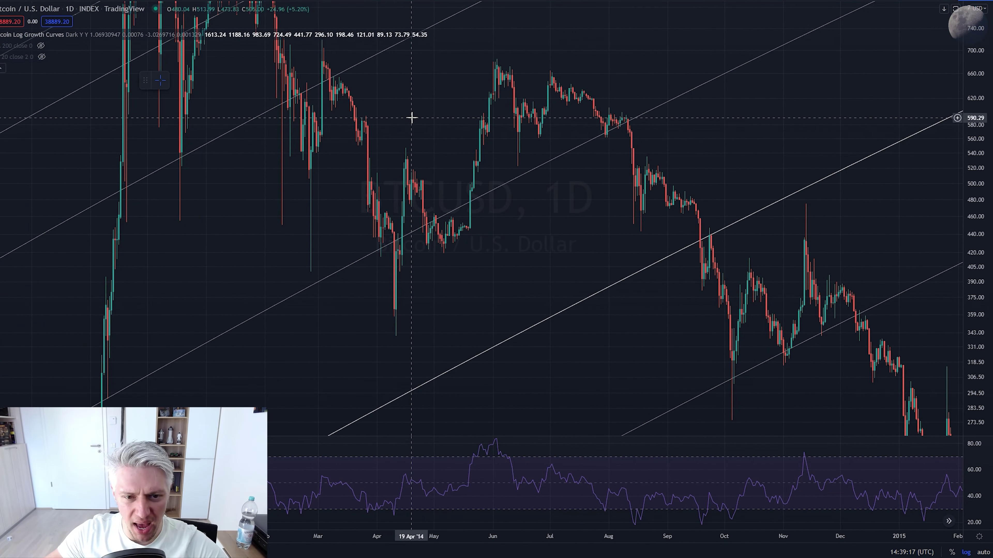
pyautogui.hscroll(3, 587, 173)
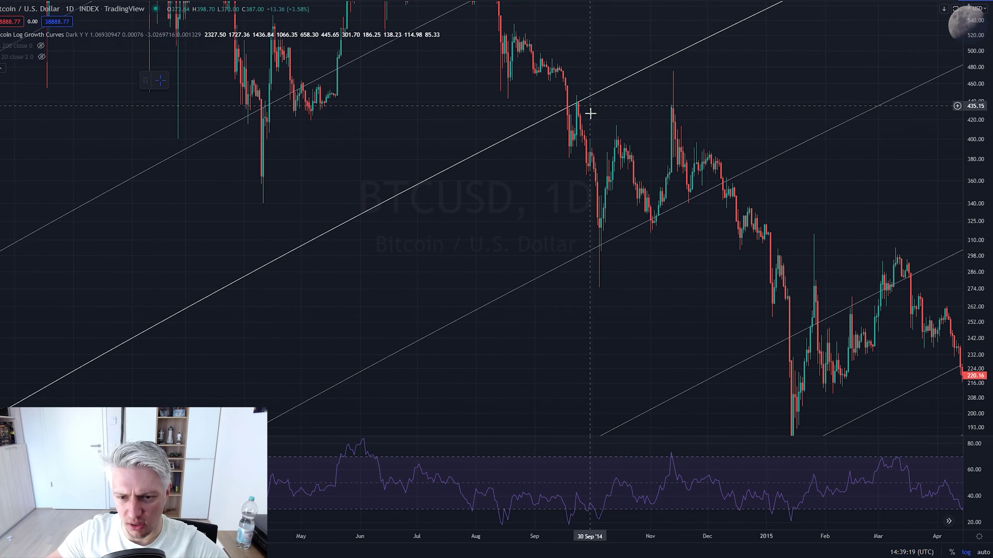
pyautogui.hscroll(6, 499, 177)
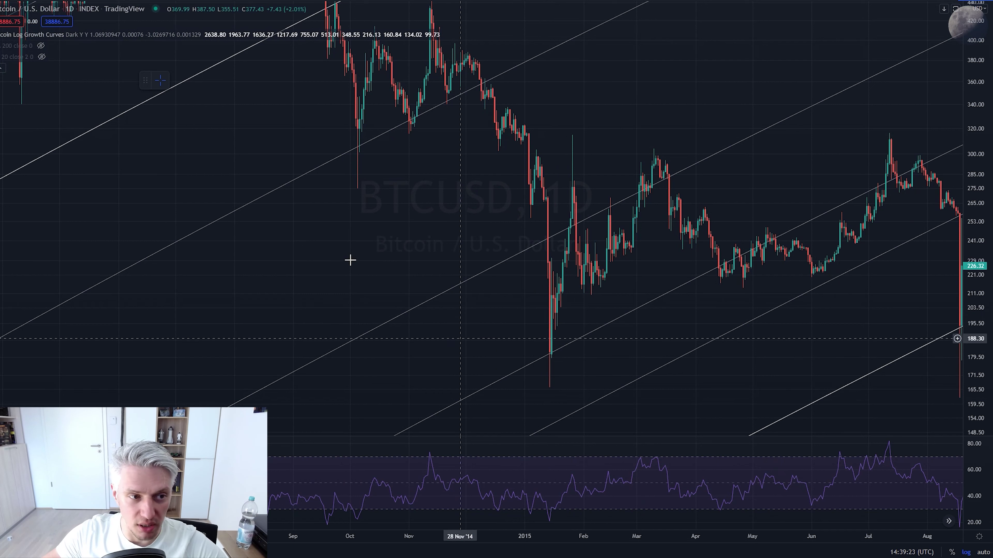
# Sketch a V-shaped drop and rebound with an arrowhead over the January 2015 candles, and delete the sketch.
pyautogui.moveTo(525, 136); pyautogui.dragTo(554, 386)
pyautogui.moveTo(580, 149); pyautogui.dragTo(570, 132)
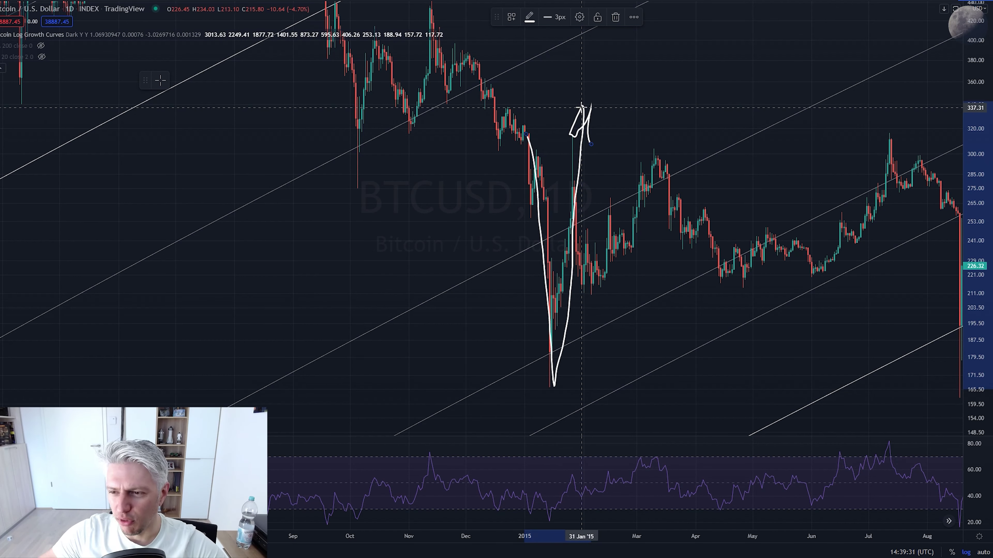
pyautogui.moveTo(719, 108); pyautogui.dragTo(651, 127)
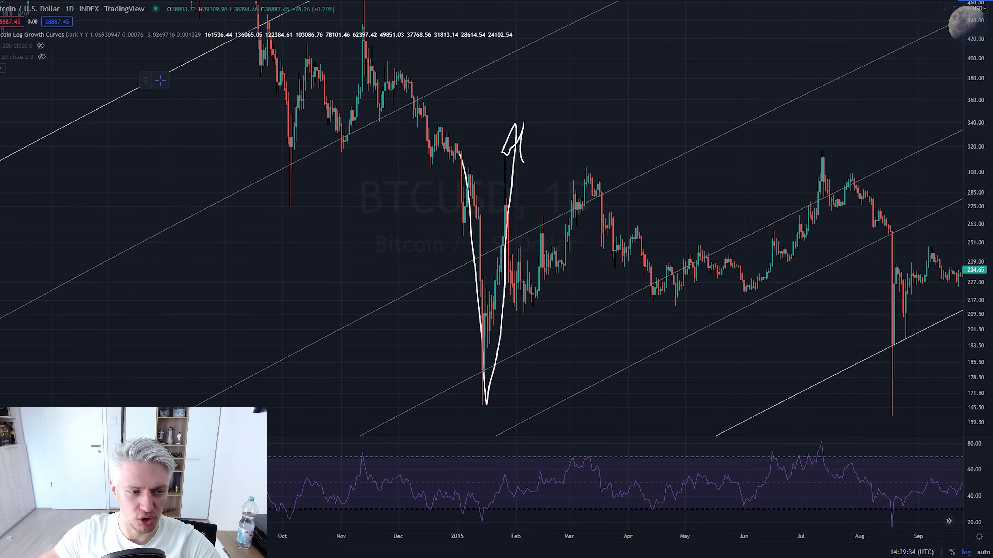
pyautogui.click(498, 357)
pyautogui.press('Delete')
# Trace the zigzag price path through the boxed mid-2021 range with the brush, continuing the rebound up to about 48000 in August 2021.
pyautogui.moveTo(755, 130); pyautogui.dragTo(530, 176)
pyautogui.hscroll(20, 530, 176)
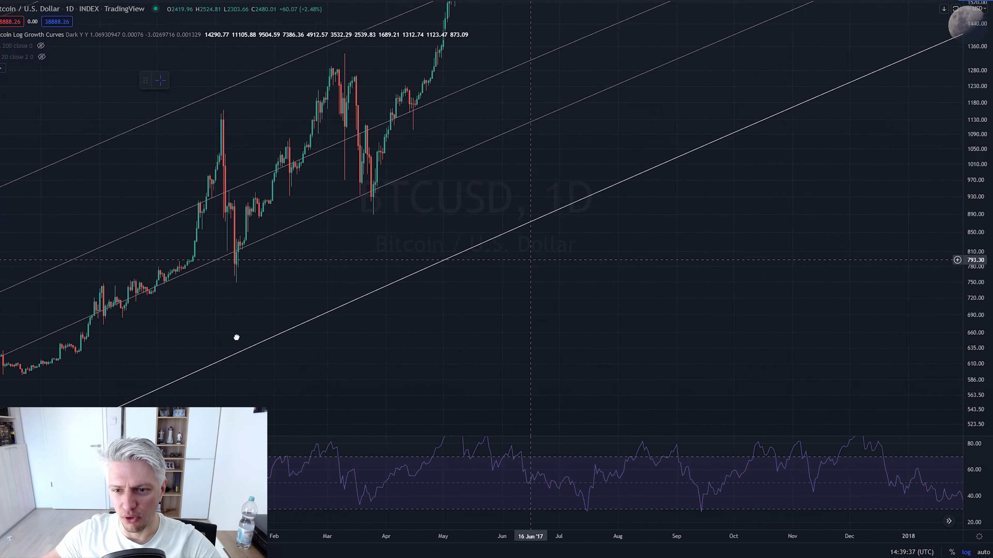
pyautogui.hscroll(20, 827, 168)
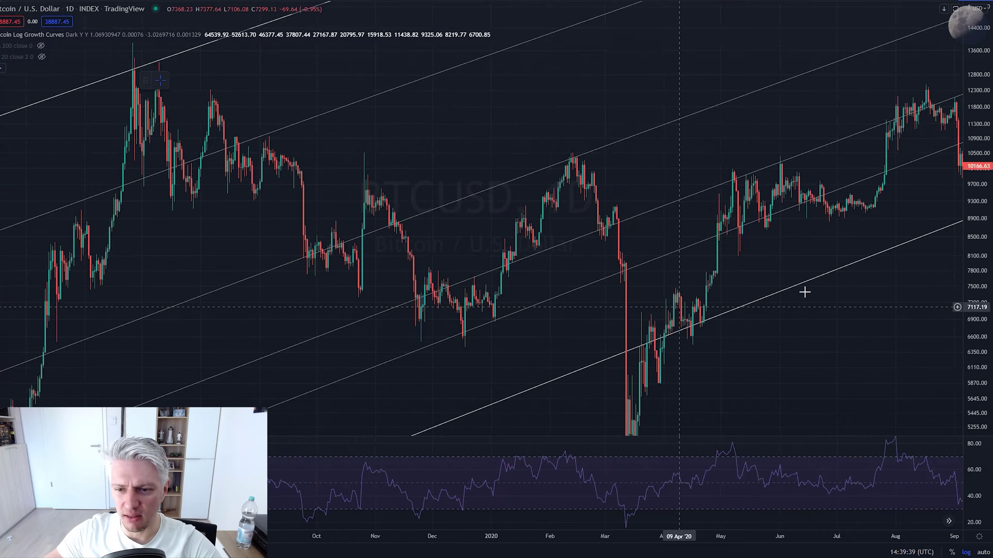
pyautogui.moveTo(572, 87); pyautogui.dragTo(745, 415)
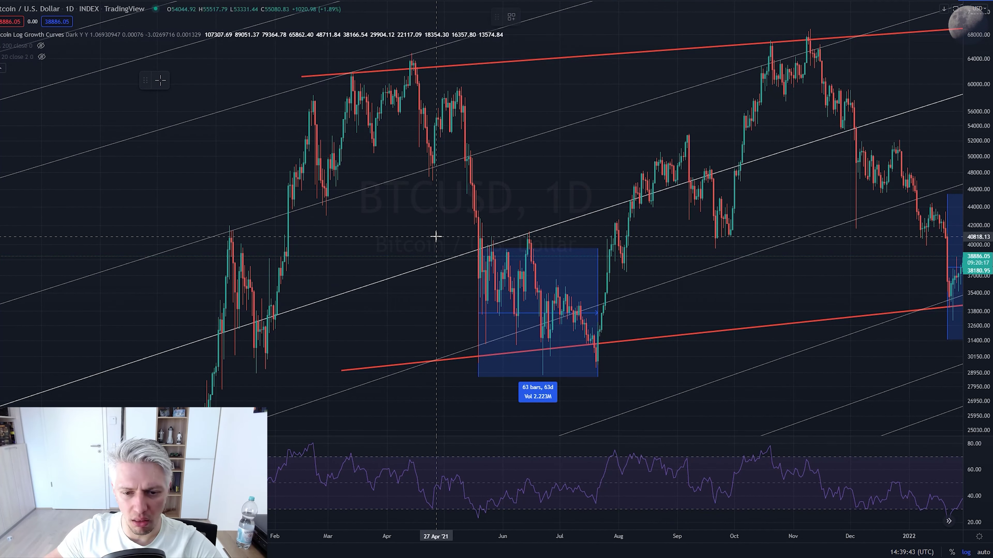
pyautogui.moveTo(474, 244); pyautogui.dragTo(512, 238)
pyautogui.moveTo(538, 274)
pyautogui.mouseDown()
pyautogui.moveTo(569, 354)
pyautogui.moveTo(647, 168)
pyautogui.mouseUp()
# Trace the decline and swings through the boxed 2022 range, and project a rally from the lower red trendline to about 53000.
pyautogui.moveTo(739, 313)
pyautogui.mouseDown()
pyautogui.moveTo(645, 281)
pyautogui.moveTo(433, 298)
pyautogui.moveTo(442, 306)
pyautogui.mouseUp()
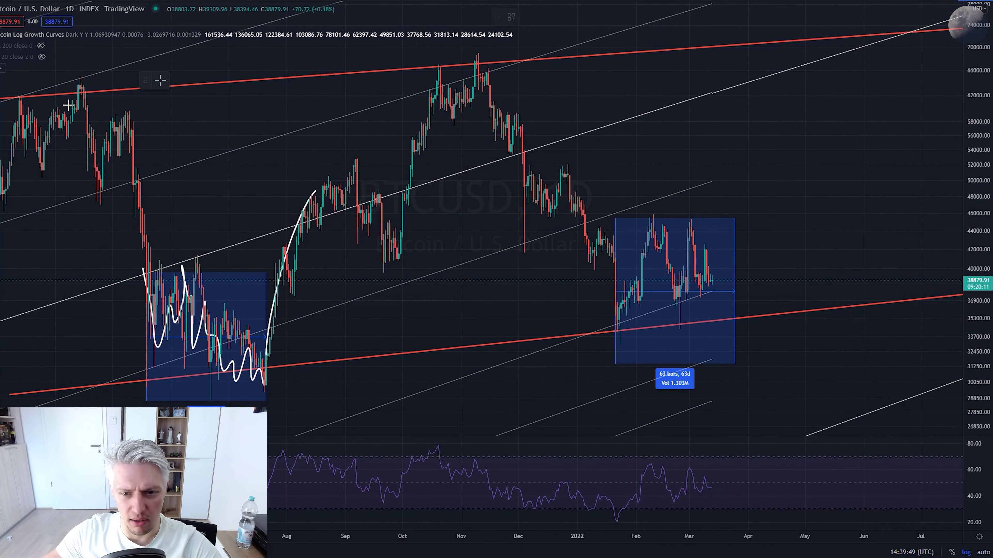
pyautogui.moveTo(533, 113)
pyautogui.mouseDown()
pyautogui.moveTo(589, 199)
pyautogui.moveTo(624, 336)
pyautogui.moveTo(672, 278)
pyautogui.mouseUp()
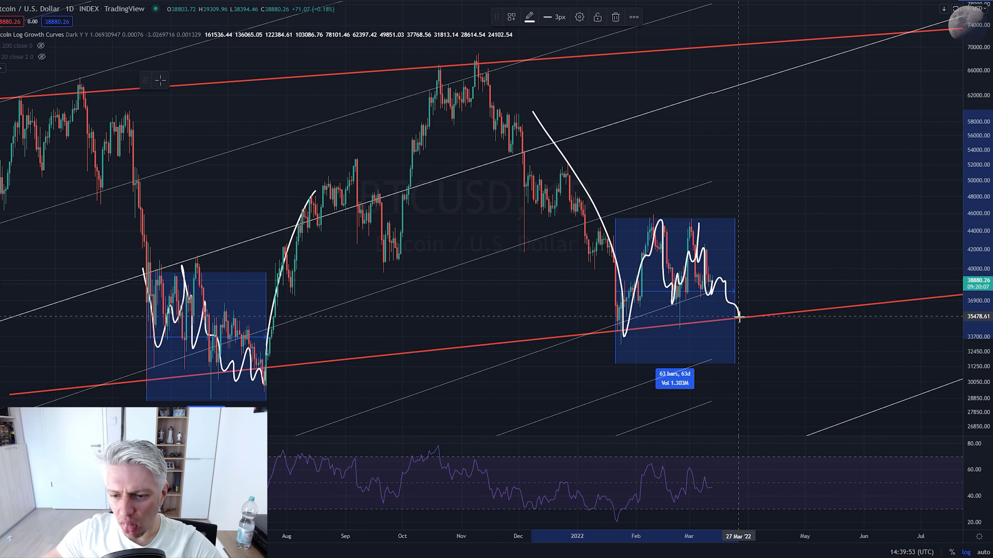
pyautogui.moveTo(750, 304)
pyautogui.mouseDown()
pyautogui.moveTo(805, 176)
pyautogui.moveTo(794, 157)
pyautogui.moveTo(814, 197)
pyautogui.mouseUp()
pyautogui.moveTo(846, 232); pyautogui.dragTo(873, 199)
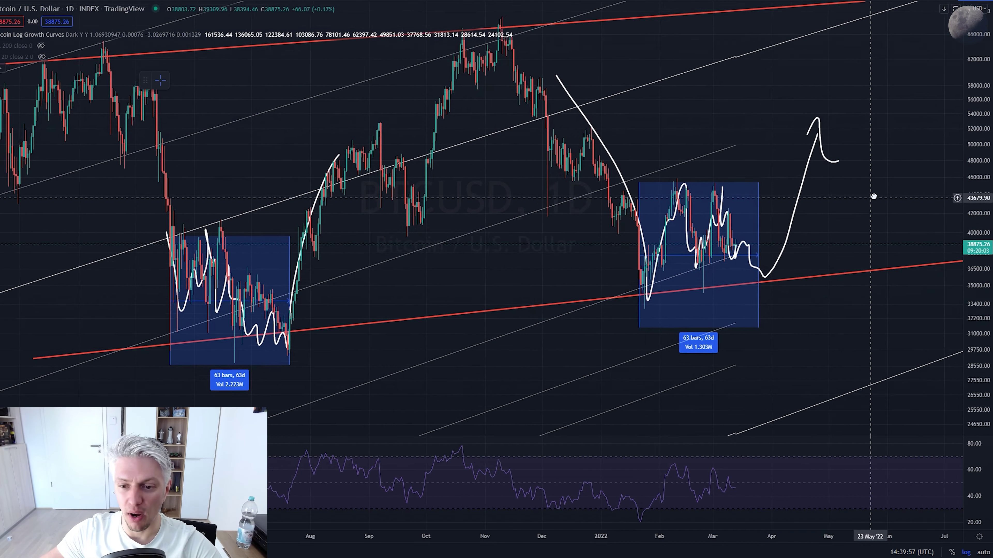
pyautogui.moveTo(821, 268); pyautogui.dragTo(837, 252)
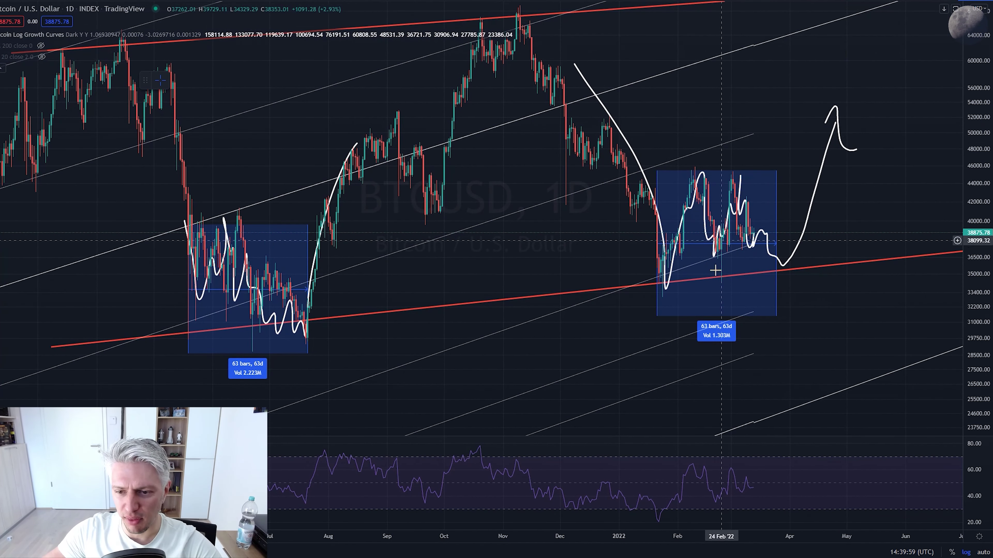
# Delete the freehand brush strokes over the 2021 and 2022 ranges, including the projected rally.
pyautogui.click(794, 252)
pyautogui.press('Delete')
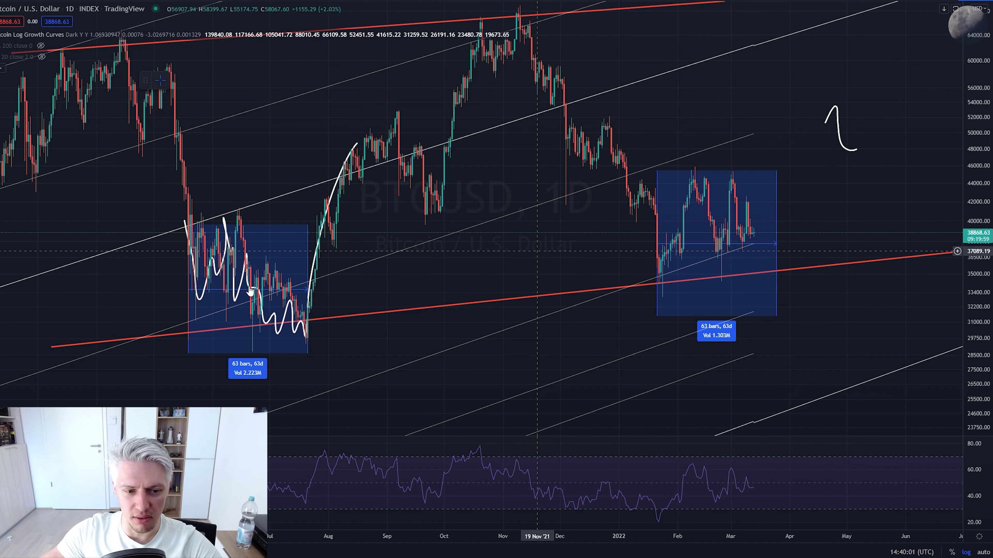
pyautogui.click(840, 126)
pyautogui.press('Delete')
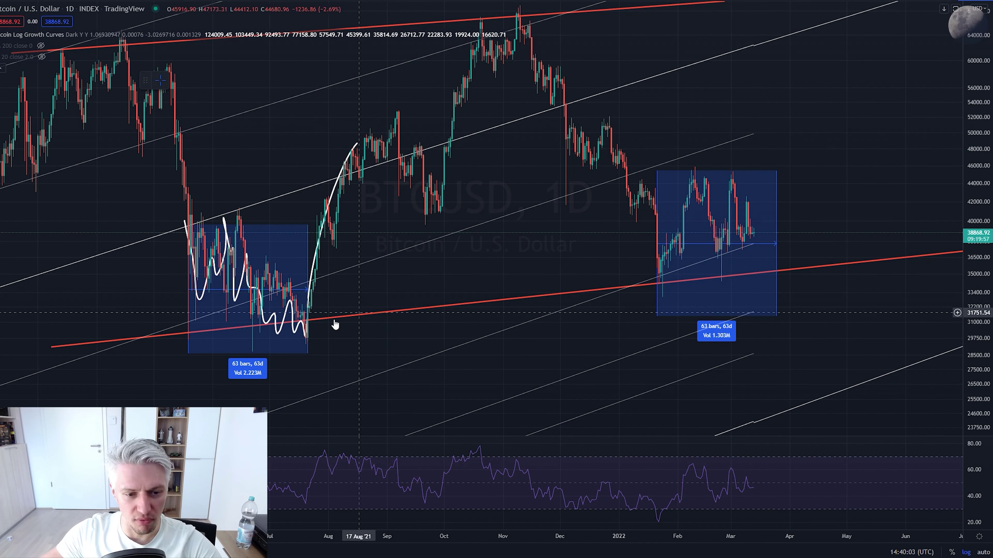
pyautogui.click(330, 201)
pyautogui.press('Delete')
# Circle the spring 2021 top, the late 2021 top and both boxed 63-day ranges with freehand brush loops.
pyautogui.moveTo(494, 279)
pyautogui.mouseDown()
pyautogui.moveTo(624, 330)
pyautogui.moveTo(571, 310)
pyautogui.mouseUp()
pyautogui.moveTo(301, 123)
pyautogui.mouseDown()
pyautogui.moveTo(100, 157)
pyautogui.moveTo(279, 117)
pyautogui.mouseUp()
pyautogui.moveTo(567, 59)
pyautogui.mouseDown()
pyautogui.moveTo(509, 151)
pyautogui.moveTo(588, 50)
pyautogui.mouseUp()
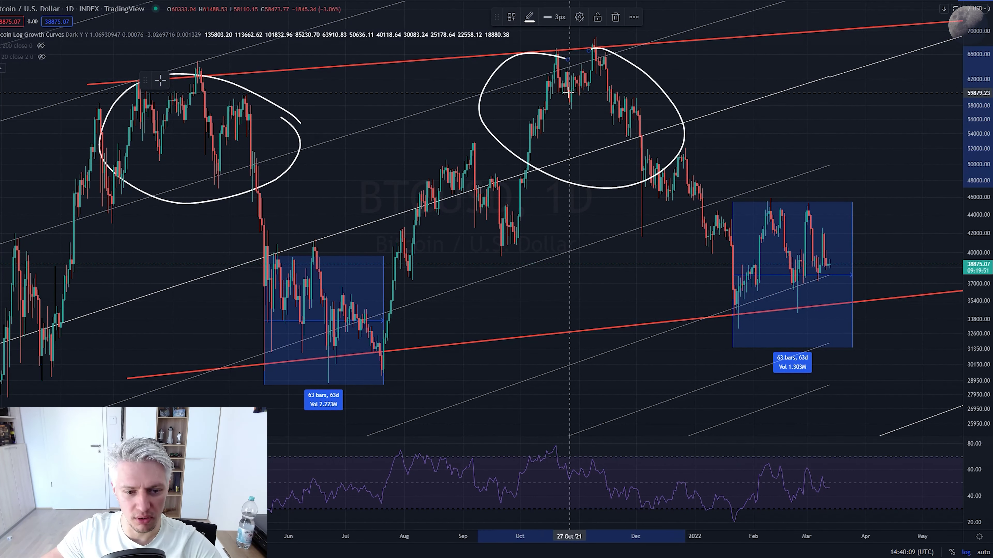
pyautogui.moveTo(376, 234)
pyautogui.mouseDown()
pyautogui.moveTo(250, 332)
pyautogui.moveTo(362, 242)
pyautogui.mouseUp()
pyautogui.moveTo(863, 195)
pyautogui.mouseDown()
pyautogui.moveTo(845, 193)
pyautogui.moveTo(866, 204)
pyautogui.mouseUp()
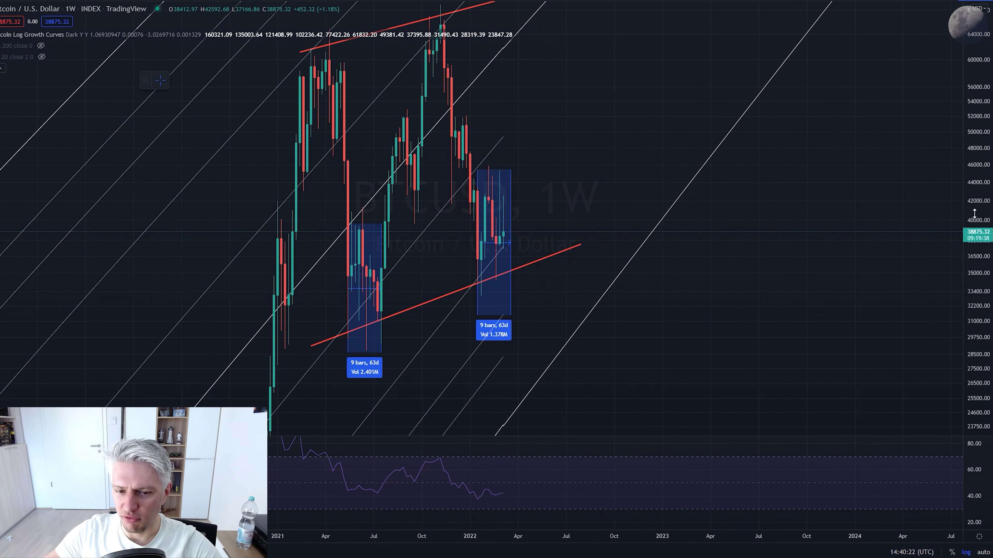
# Examine the red channel and its two boxed ranges on the weekly BTCUSD chart.
pyautogui.moveTo(975, 213); pyautogui.dragTo(970, 428)
pyautogui.scroll(7, 779, 338)
pyautogui.moveTo(233, 321); pyautogui.dragTo(927, 310)
pyautogui.scroll(-2, 943, 347)
pyautogui.scroll(-1, 942, 346)
pyautogui.moveTo(985, 292); pyautogui.dragTo(984, 241)
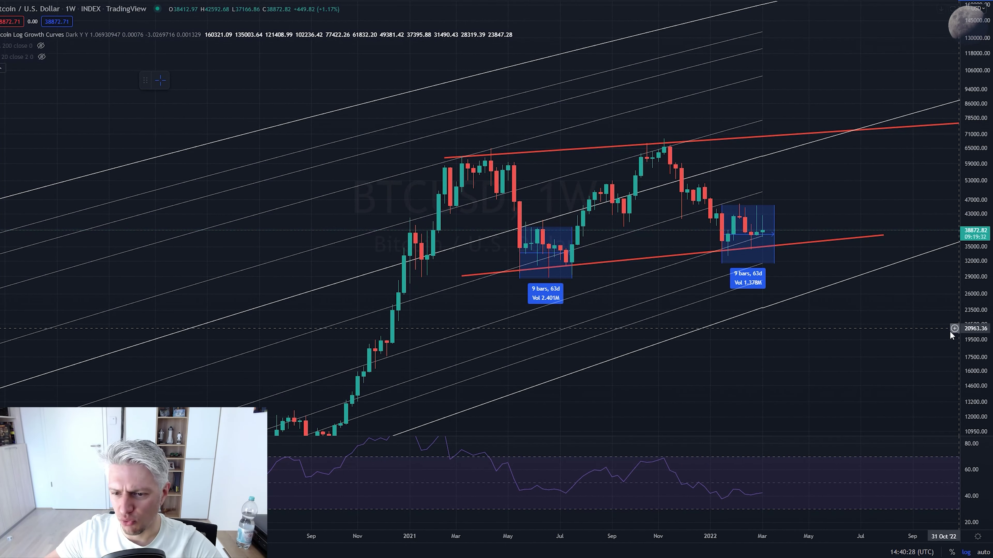
pyautogui.scroll(1, 930, 344)
pyautogui.moveTo(879, 358); pyautogui.dragTo(816, 363)
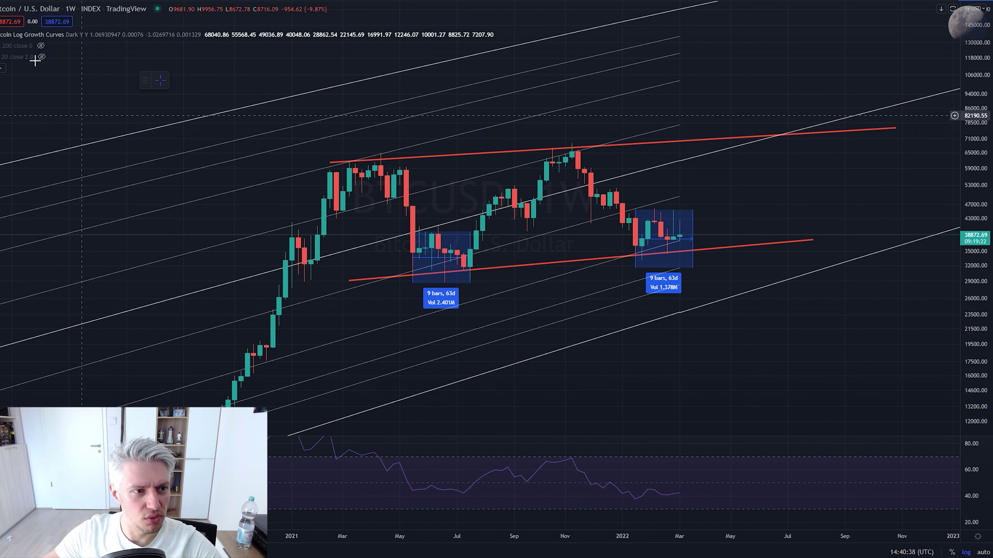
# Set the BTCUSD chart to the 1-day timeframe and bring both boxed ranges into view.
pyautogui.click(70, 9)
pyautogui.click(83, 224)
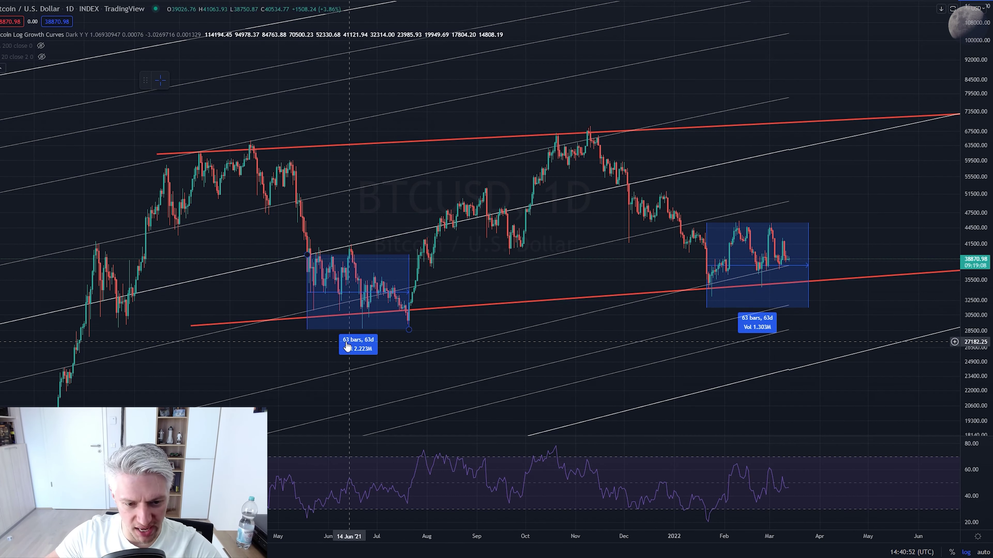
pyautogui.moveTo(415, 262); pyautogui.dragTo(565, 217)
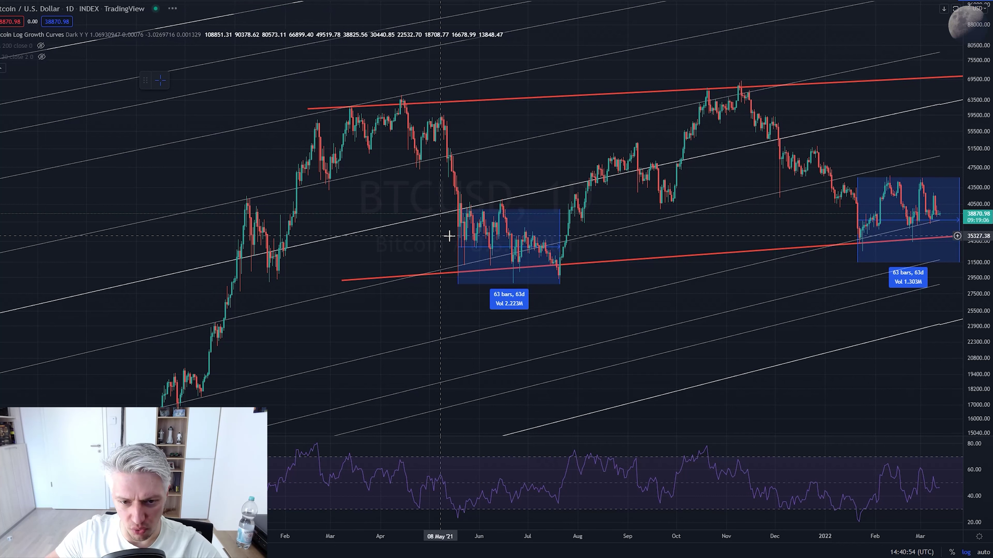
# Brush a freehand double-hump path through the boxed 2022 range to about 31500 in late March, with an arrow rising to about 60000 in early May.
pyautogui.moveTo(660, 272); pyautogui.dragTo(455, 310)
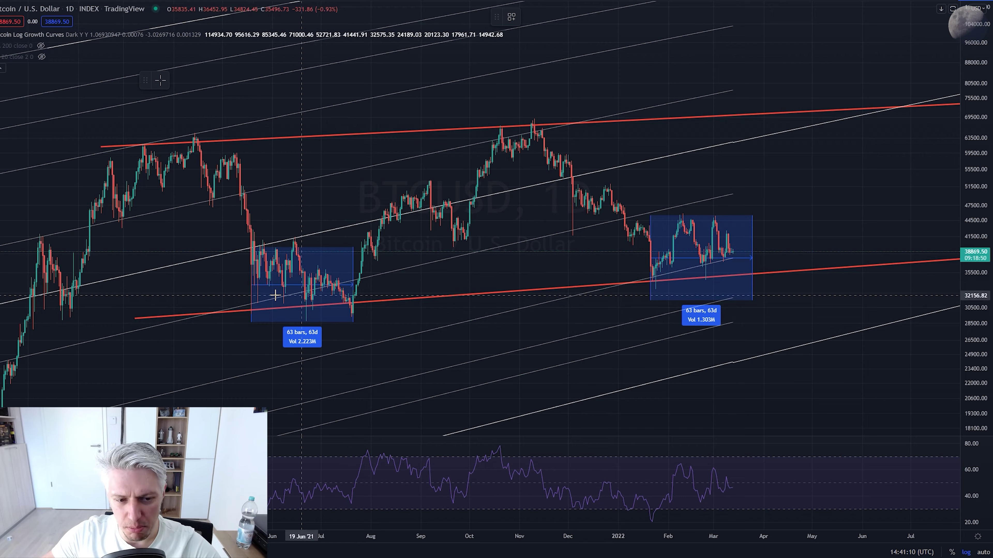
pyautogui.moveTo(486, 341); pyautogui.dragTo(744, 344)
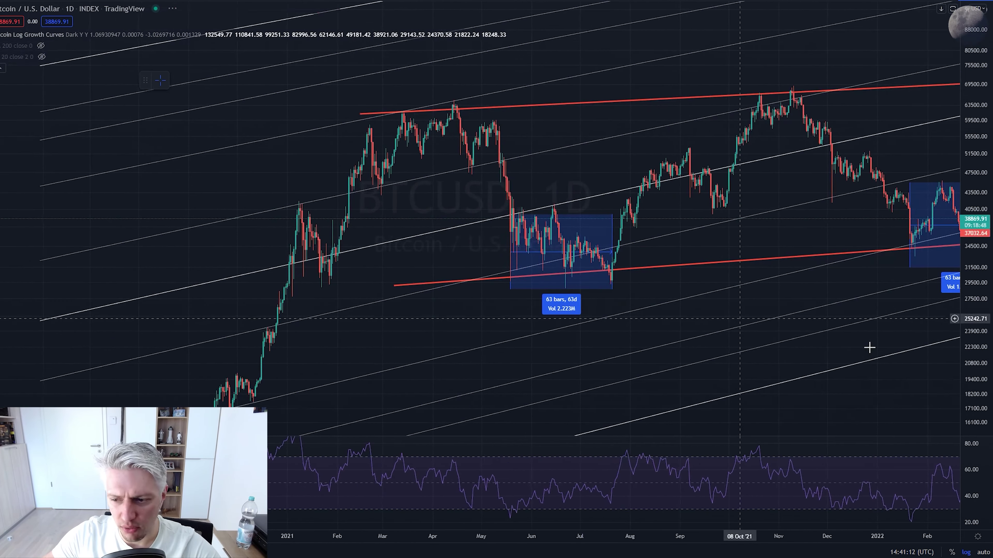
pyautogui.moveTo(977, 320); pyautogui.dragTo(978, 305)
pyautogui.scroll(4, 644, 326)
pyautogui.moveTo(487, 345); pyautogui.dragTo(665, 333)
pyautogui.moveTo(771, 230); pyautogui.dragTo(224, 257)
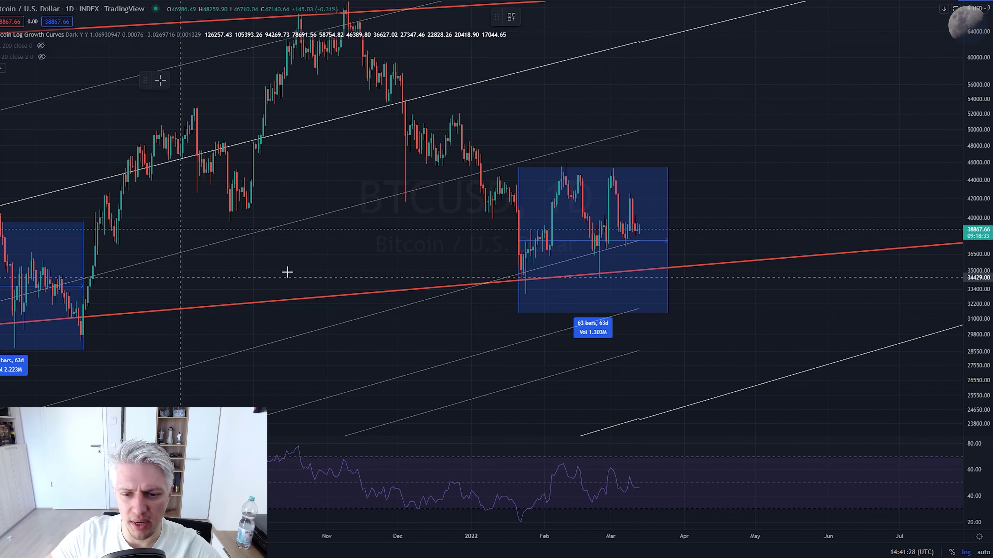
pyautogui.moveTo(522, 204)
pyautogui.mouseDown()
pyautogui.moveTo(525, 310)
pyautogui.moveTo(532, 270)
pyautogui.moveTo(600, 255)
pyautogui.moveTo(623, 231)
pyautogui.moveTo(662, 291)
pyautogui.mouseUp()
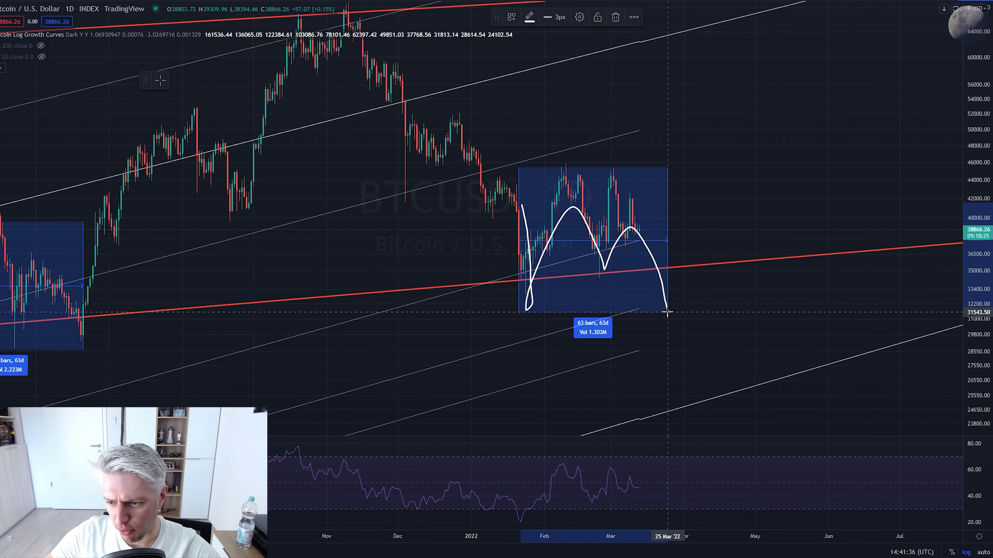
pyautogui.moveTo(674, 273)
pyautogui.mouseDown()
pyautogui.moveTo(733, 118)
pyautogui.moveTo(731, 95)
pyautogui.moveTo(776, 98)
pyautogui.mouseUp()
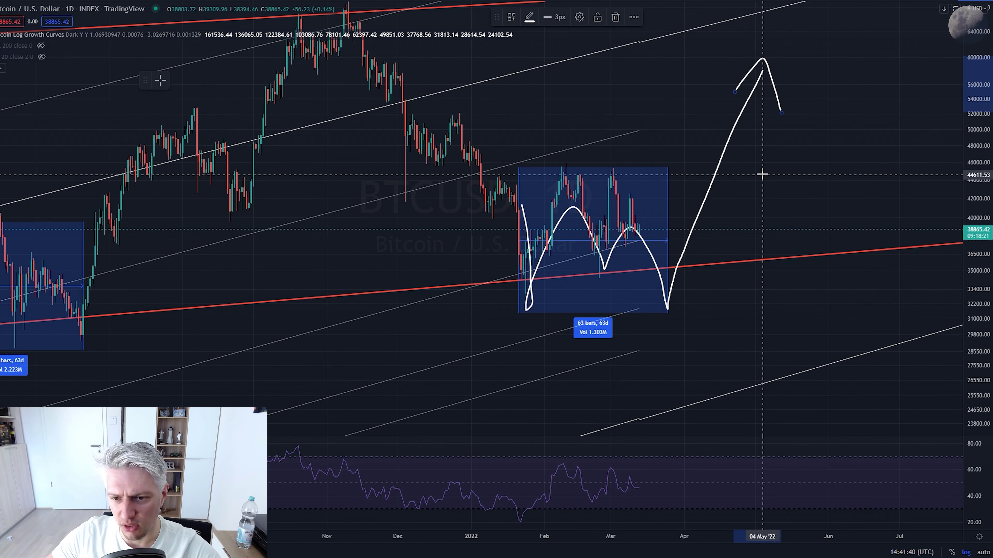
pyautogui.press('Escape')
# Examine the sketched 2022 projection alongside the boxed 2021 range and both lines of the red channel.
pyautogui.moveTo(776, 196)
pyautogui.mouseDown()
pyautogui.moveTo(847, 182)
pyautogui.moveTo(860, 191)
pyautogui.mouseUp()
pyautogui.scroll(-2, 860, 192)
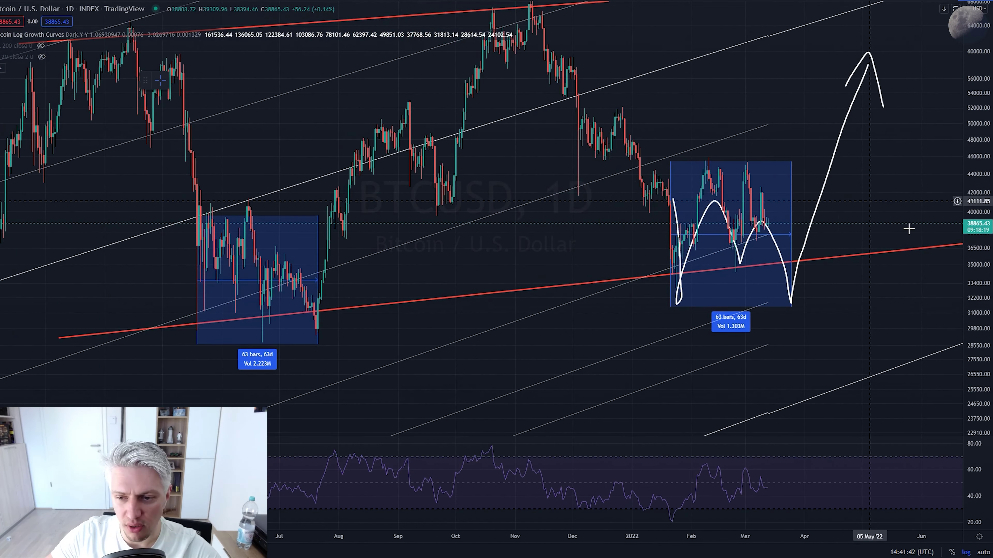
pyautogui.moveTo(984, 211); pyautogui.dragTo(981, 260)
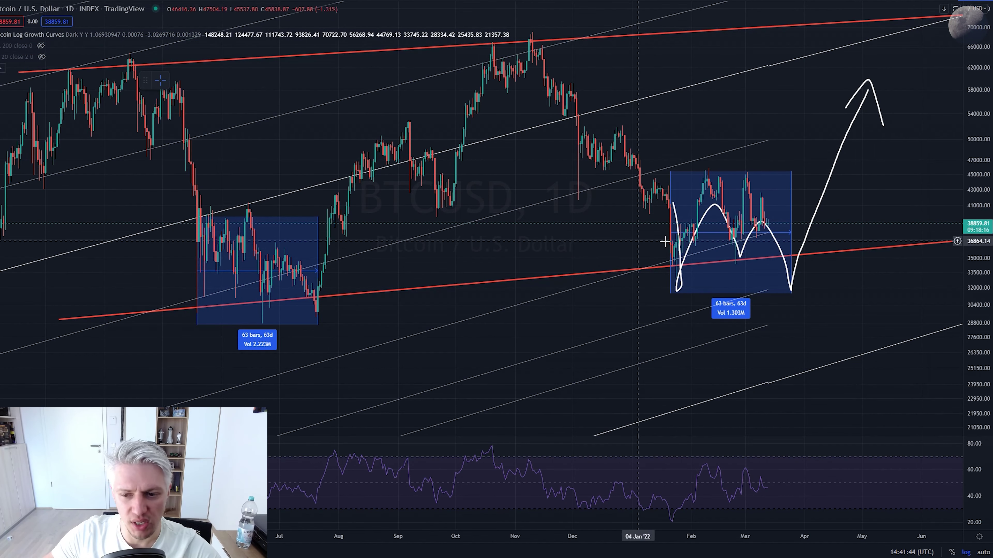
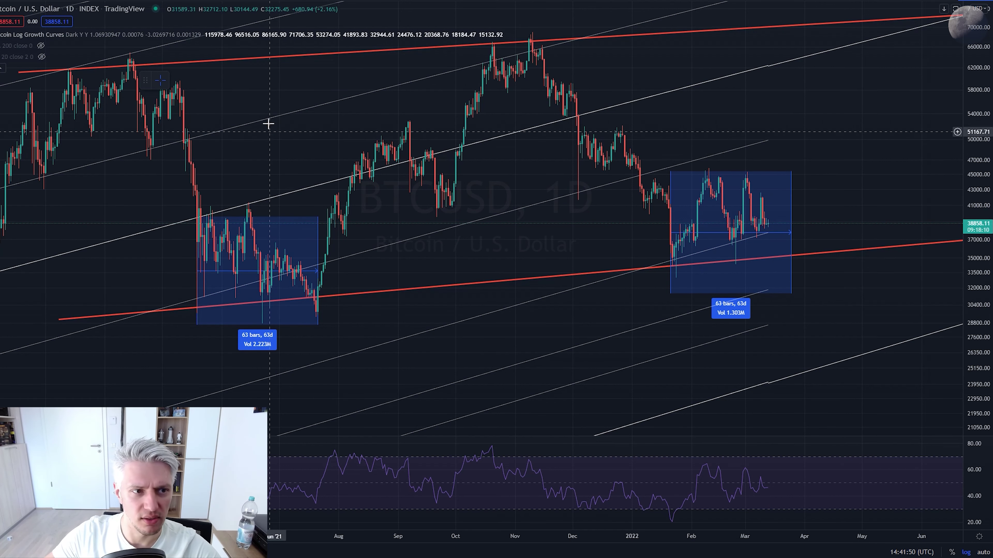
# Switch the chart to the Bitstamp XRPUSD symbol.
pyautogui.click(39, 6)
pyautogui.write('xrpusd')
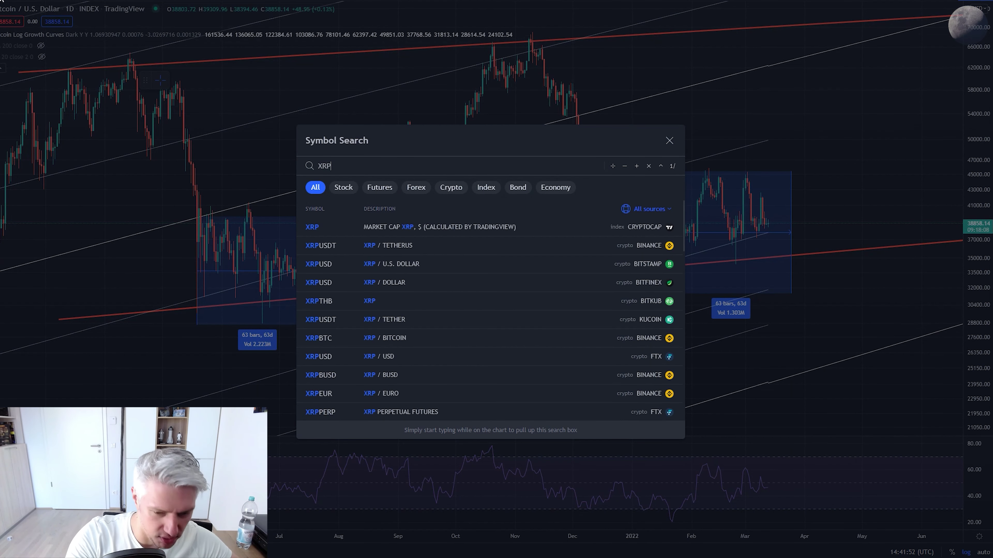
pyautogui.press('Return')
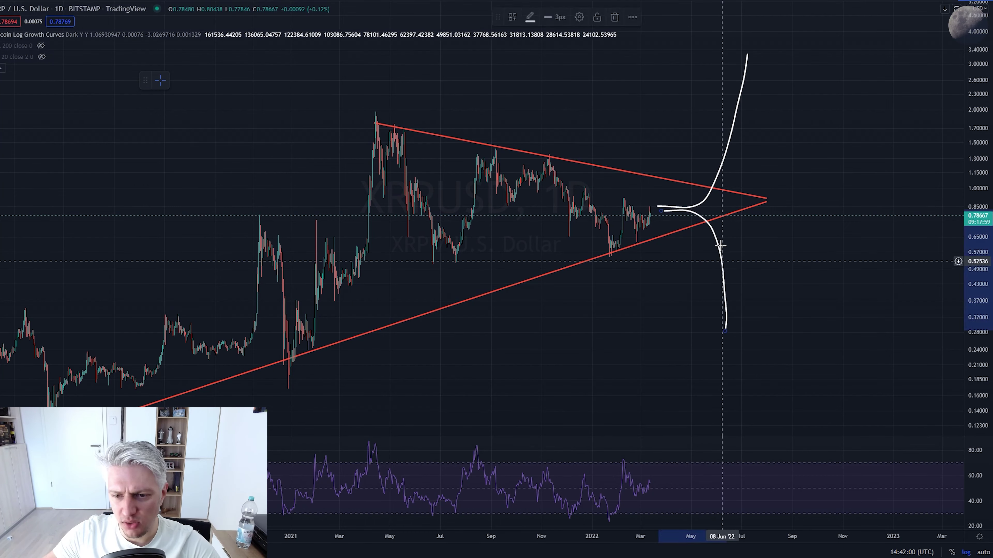
# Delete the two white brush curves that branch up and down ahead of the triangle's apex.
pyautogui.click(780, 258)
pyautogui.press('Delete')
pyautogui.click(725, 155)
pyautogui.press('Delete')
# Examine the red XRPUSD triangle from the March 2020 low at the start of its lower line to its apex.
pyautogui.moveTo(588, 353); pyautogui.dragTo(754, 332)
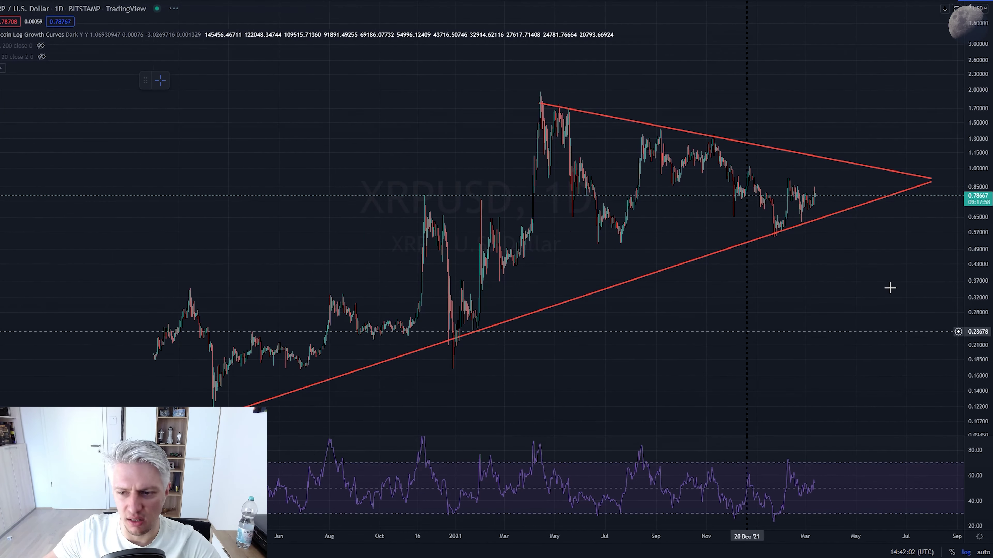
pyautogui.moveTo(979, 291); pyautogui.dragTo(979, 342)
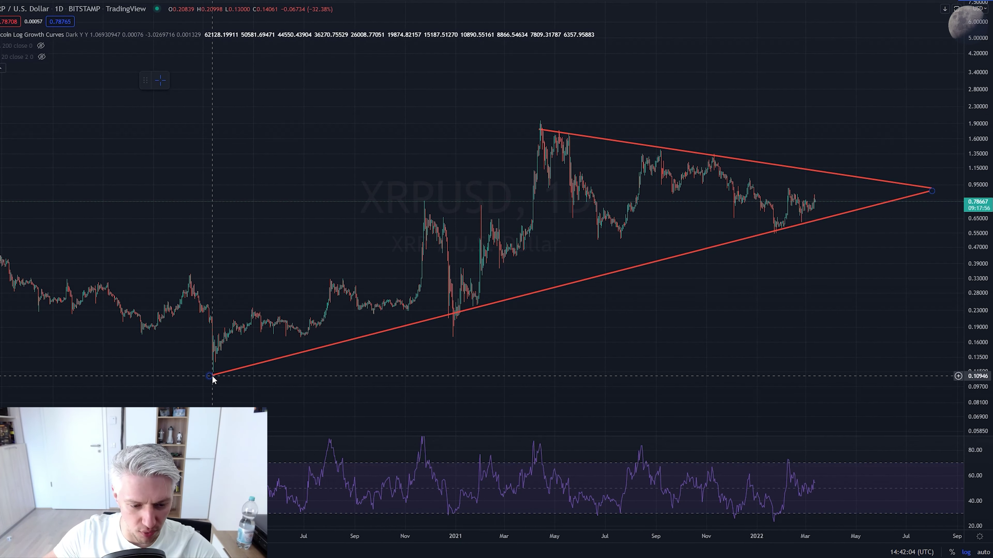
pyautogui.moveTo(629, 385); pyautogui.dragTo(529, 406)
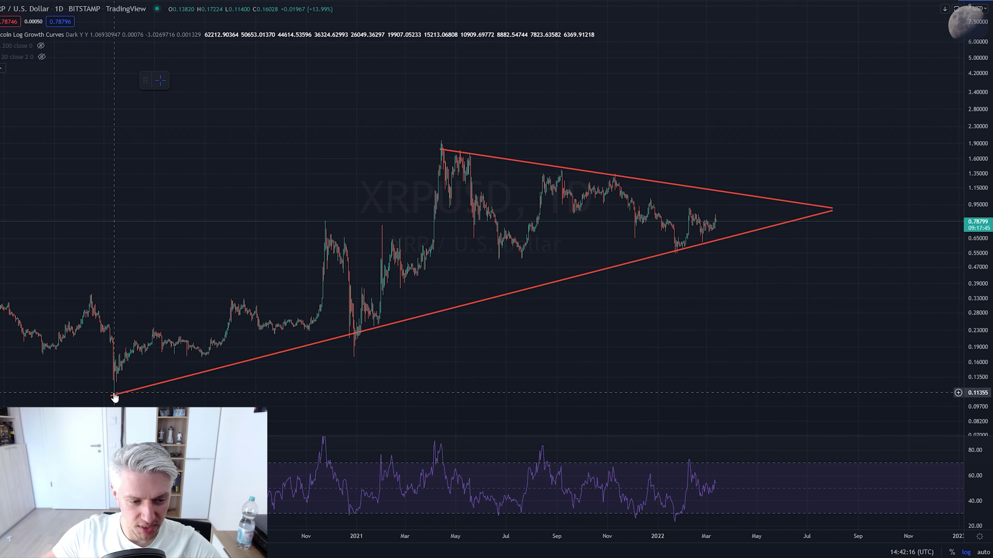
pyautogui.moveTo(622, 348); pyautogui.dragTo(636, 333)
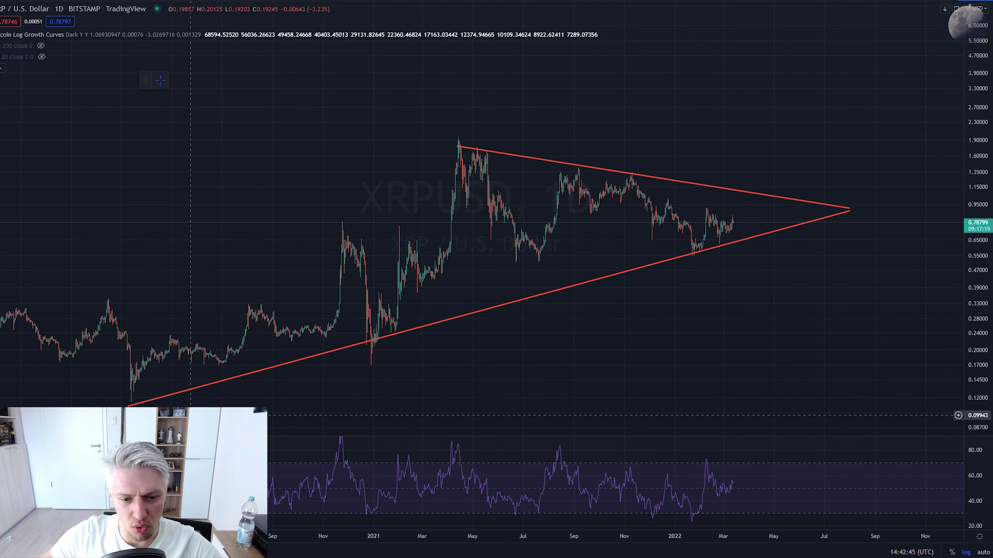
pyautogui.moveTo(974, 221); pyautogui.dragTo(973, 202)
# Brush a breakout arrow from the current price through the triangle's upper line to about 2.6 in late June 2022, and erase its strokes.
pyautogui.moveTo(934, 152); pyautogui.dragTo(850, 133)
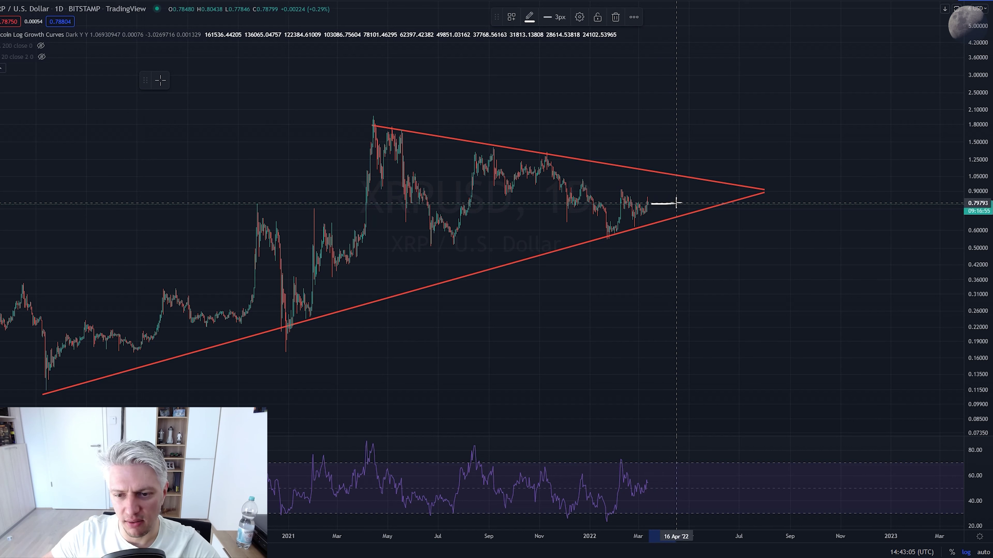
pyautogui.moveTo(678, 201)
pyautogui.mouseDown()
pyautogui.moveTo(714, 104)
pyautogui.moveTo(737, 116)
pyautogui.mouseUp()
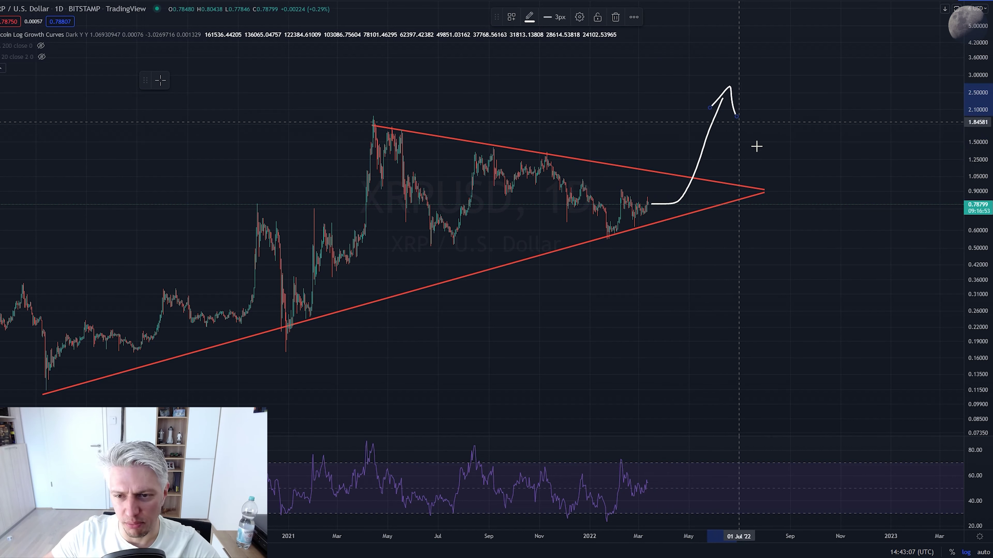
pyautogui.moveTo(738, 270); pyautogui.dragTo(800, 255)
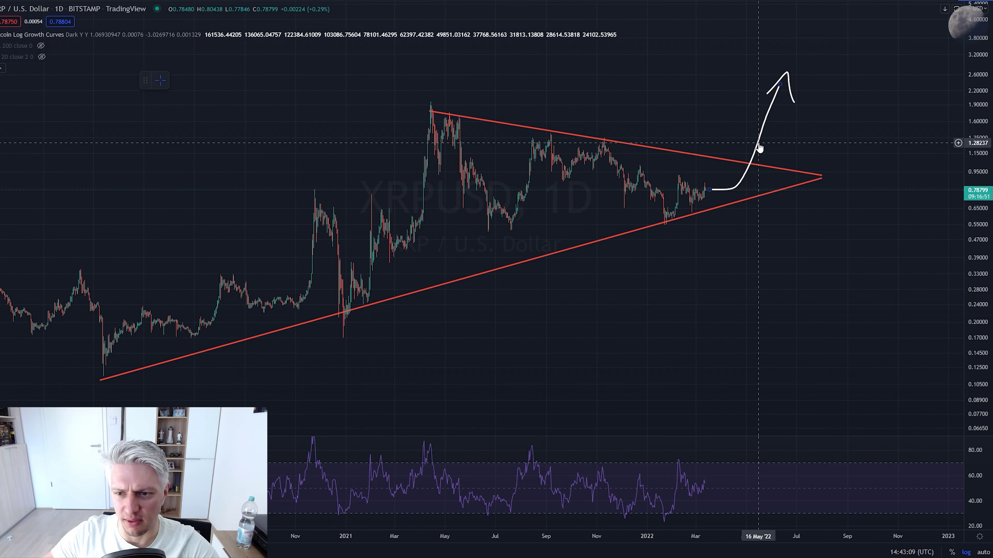
pyautogui.click(758, 148)
pyautogui.press('Delete')
pyautogui.click(787, 82)
pyautogui.press('Delete')
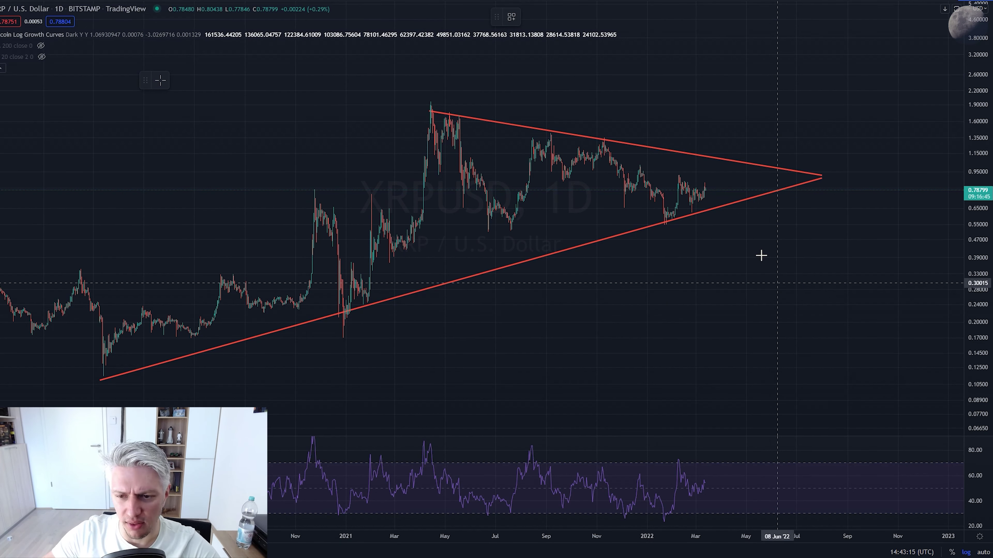
# Brush a dip to the triangle's lower line near 0.65 with a rise past its upper line, and erase it.
pyautogui.click(705, 190)
pyautogui.moveTo(709, 191); pyautogui.dragTo(712, 209)
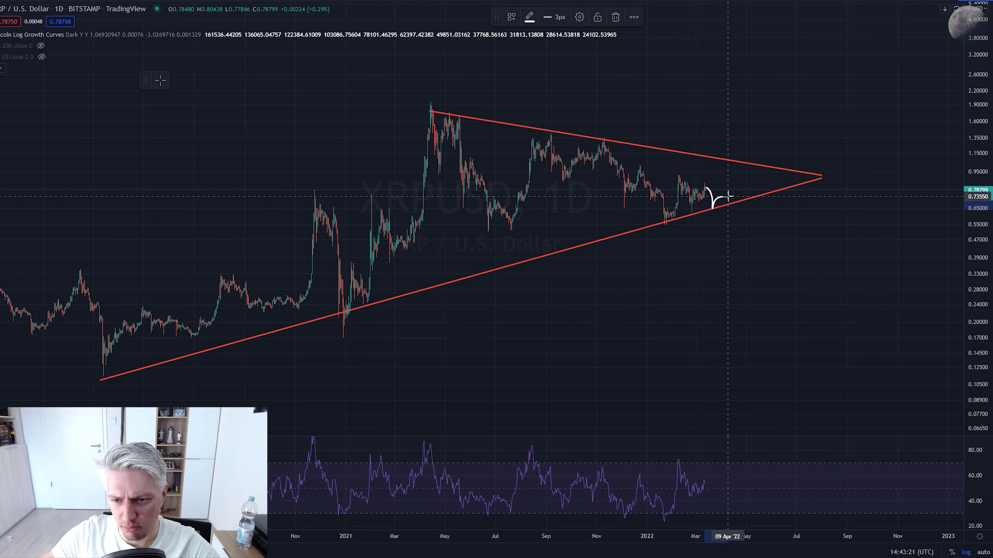
pyautogui.moveTo(750, 191)
pyautogui.mouseDown()
pyautogui.moveTo(780, 112)
pyautogui.moveTo(797, 127)
pyautogui.mouseUp()
pyautogui.click(769, 150)
pyautogui.press('Delete')
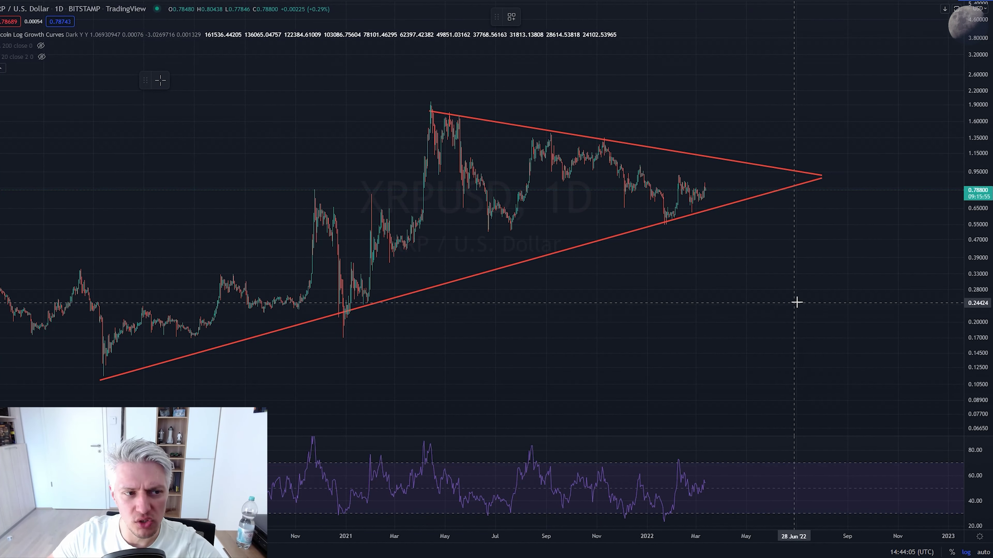
# Brush a sharp drop below the triangle to about 0.30 in late March 2022, with a recovery arrow rising to about 2.9 in late July.
pyautogui.click(1, 63)
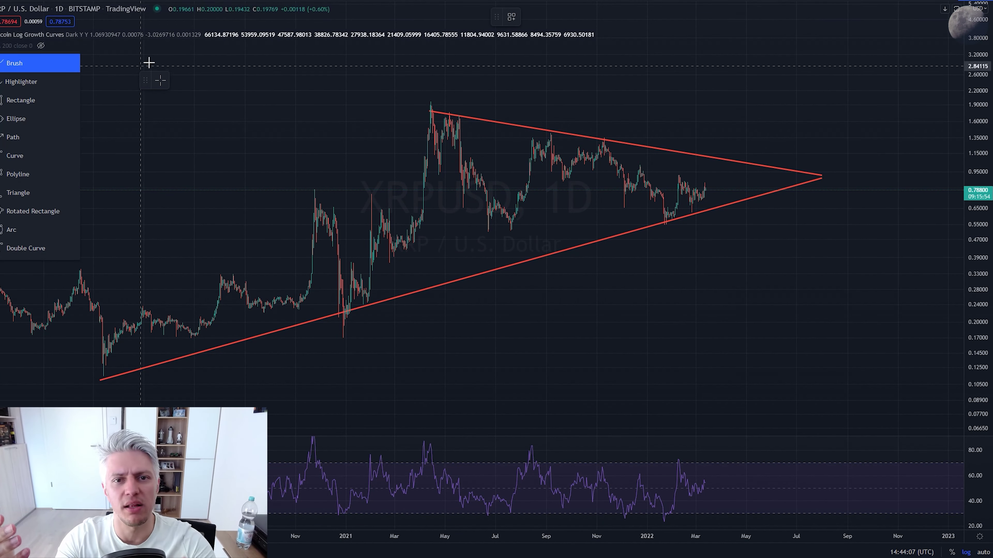
pyautogui.click(24, 64)
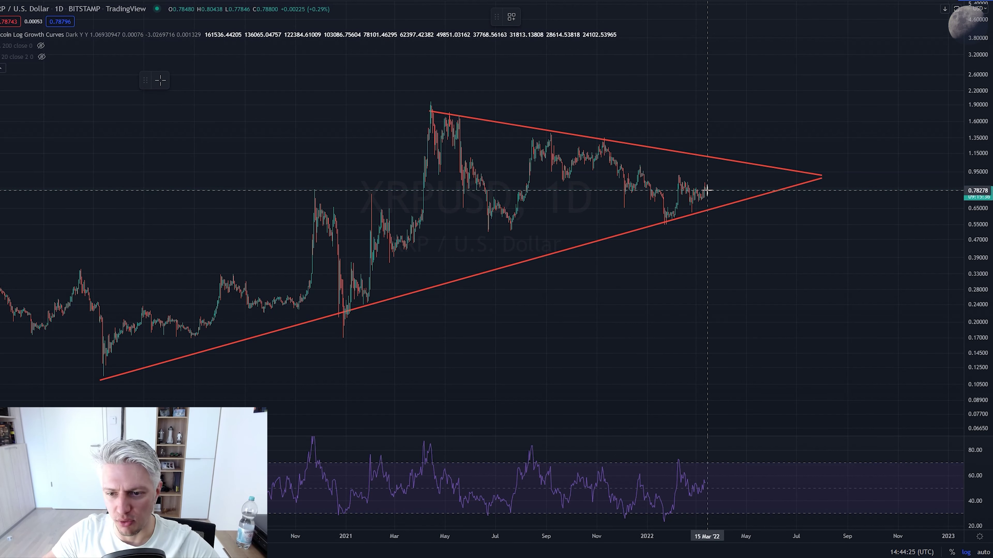
pyautogui.moveTo(707, 191)
pyautogui.mouseDown()
pyautogui.moveTo(719, 195)
pyautogui.moveTo(719, 276)
pyautogui.mouseUp()
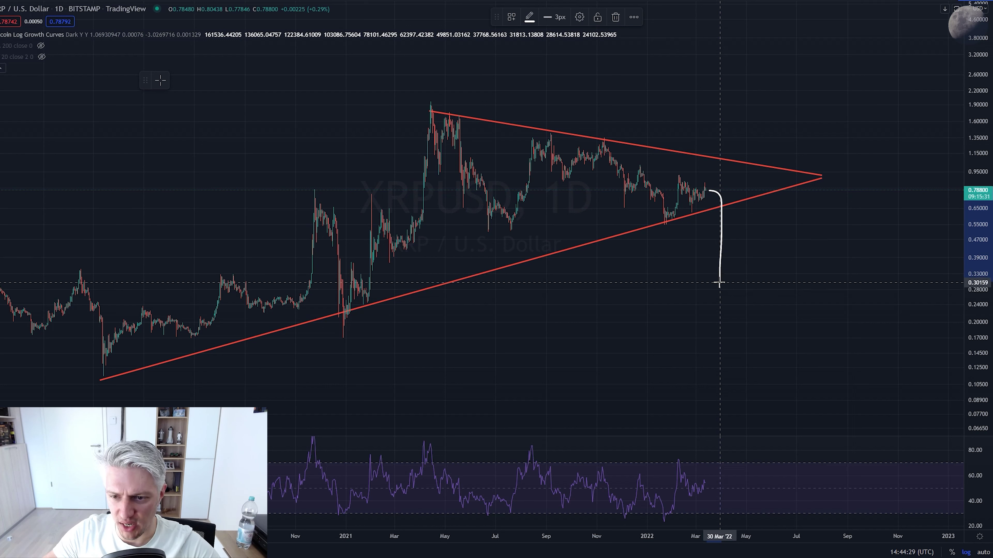
pyautogui.moveTo(720, 287)
pyautogui.mouseDown()
pyautogui.moveTo(740, 196)
pyautogui.moveTo(795, 133)
pyautogui.moveTo(811, 69)
pyautogui.moveTo(822, 85)
pyautogui.mouseUp()
pyautogui.moveTo(876, 190); pyautogui.dragTo(871, 207)
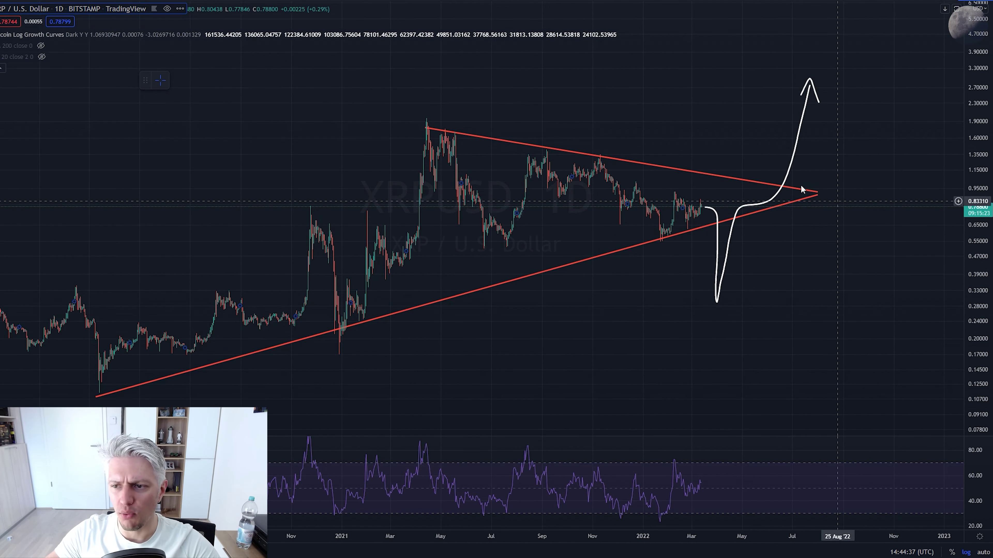
# Delete the drop-and-recovery curve and its arrowhead.
pyautogui.click(791, 169)
pyautogui.press('Delete')
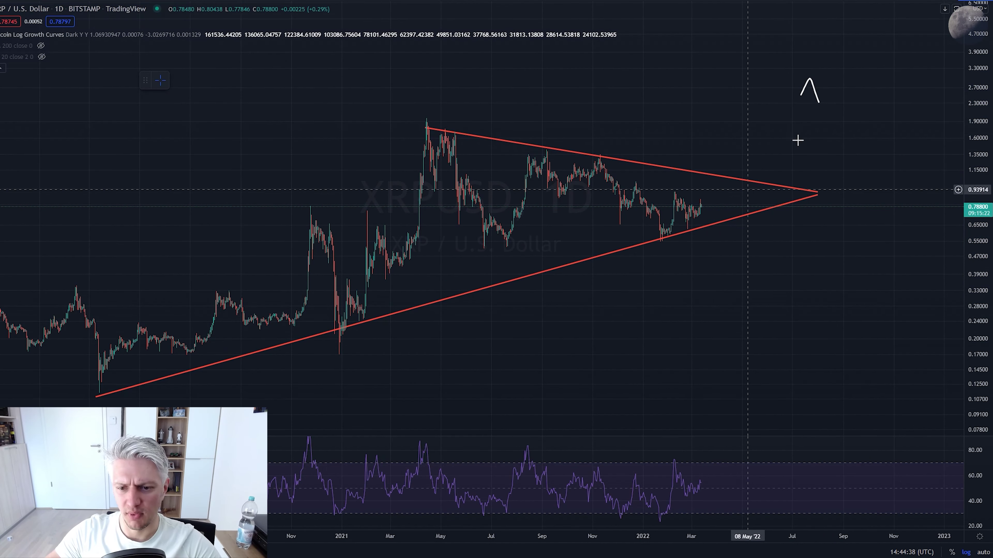
pyautogui.click(817, 102)
pyautogui.press('Delete')
# Delete the leftover white brush arc far above the price history, near 40.
pyautogui.moveTo(972, 135); pyautogui.dragTo(972, 269)
pyautogui.scroll(-10, 853, 317)
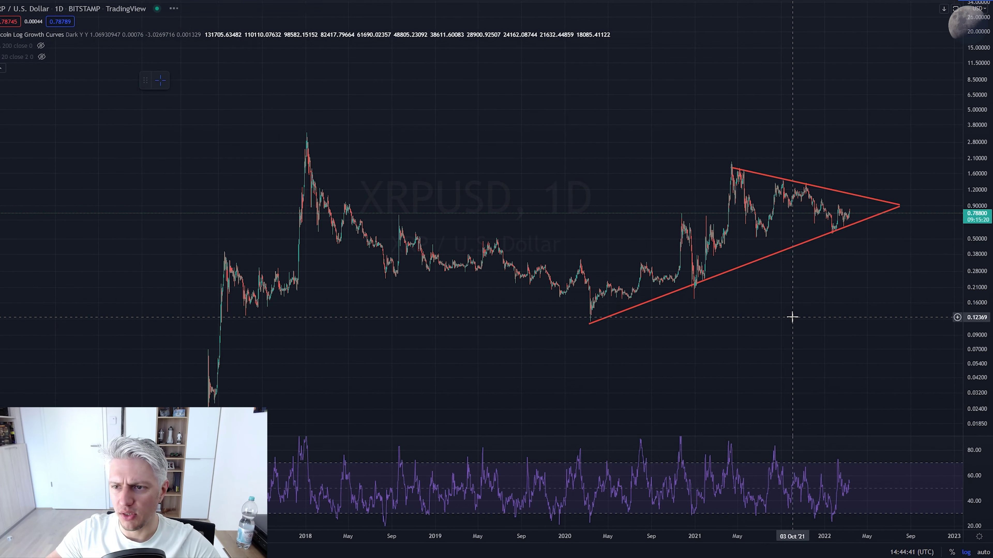
pyautogui.moveTo(735, 339); pyautogui.dragTo(673, 421)
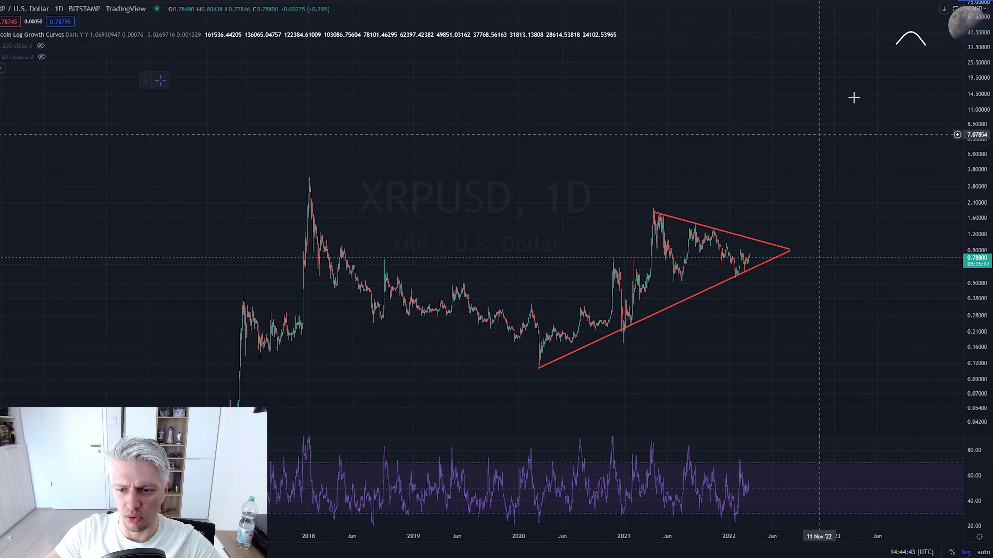
pyautogui.click(902, 38)
pyautogui.press('Delete')
# Draw a Fibonacci retracement from the January 2018 high at 3.43129 to the triangle's starting low at 0.11385.
pyautogui.moveTo(983, 55); pyautogui.dragTo(979, 190)
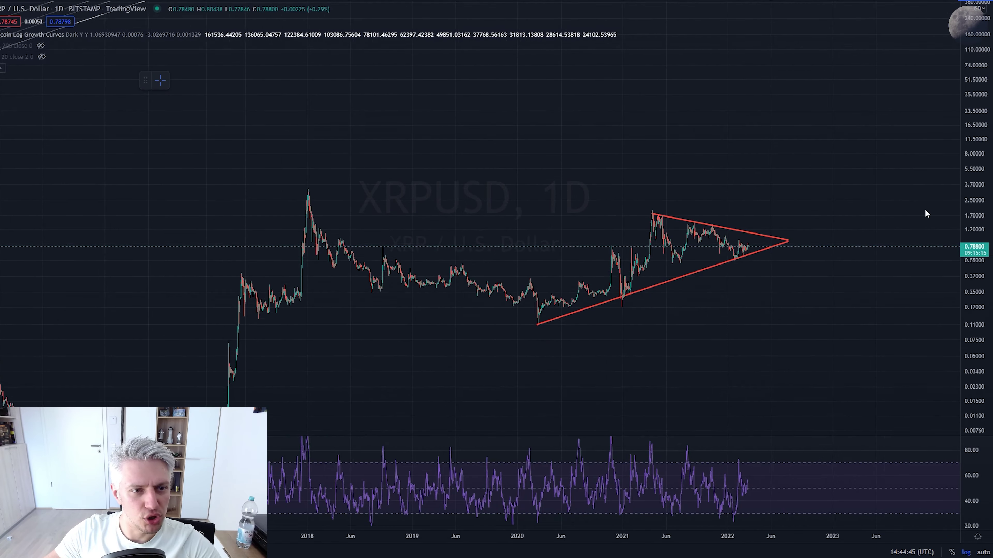
pyautogui.scroll(-2, 926, 213)
pyautogui.moveTo(823, 322); pyautogui.dragTo(793, 297)
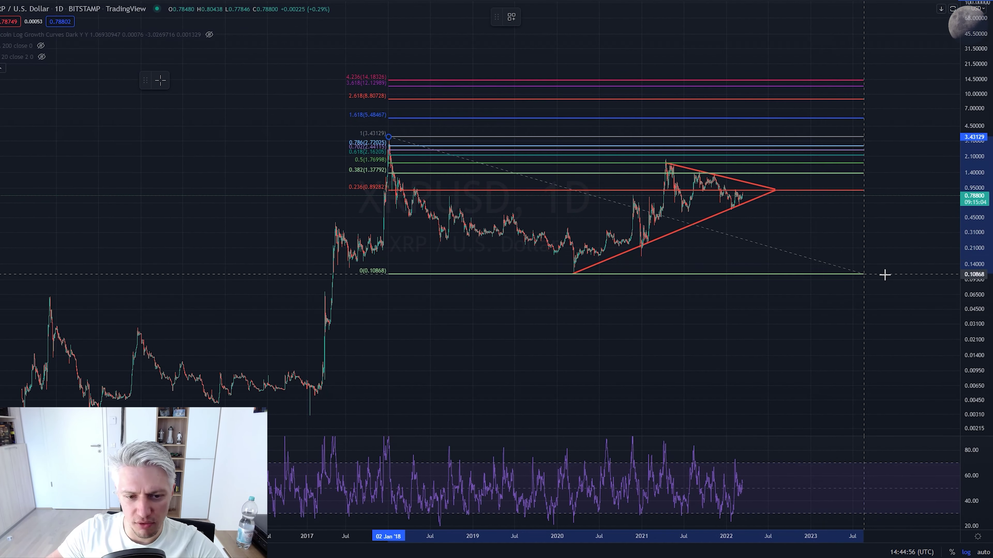
pyautogui.click(914, 272)
pyautogui.click(779, 292)
pyautogui.moveTo(746, 335); pyautogui.dragTo(735, 397)
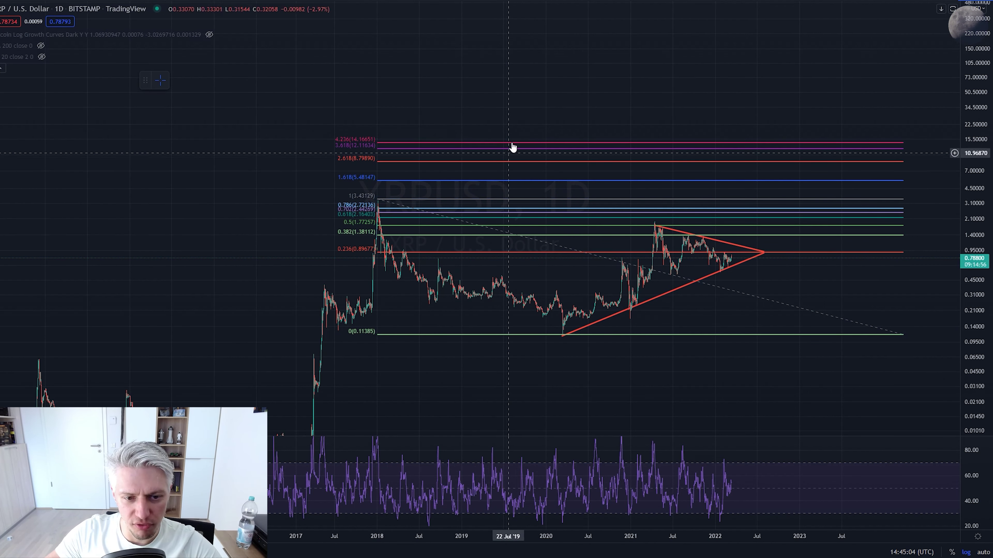
# Raise the Fibonacci retracement's upper anchor to 13.83865, placing the 0.236 level at the 2018 high.
pyautogui.moveTo(529, 81); pyautogui.dragTo(507, 106)
pyautogui.moveTo(356, 224); pyautogui.dragTo(356, 170)
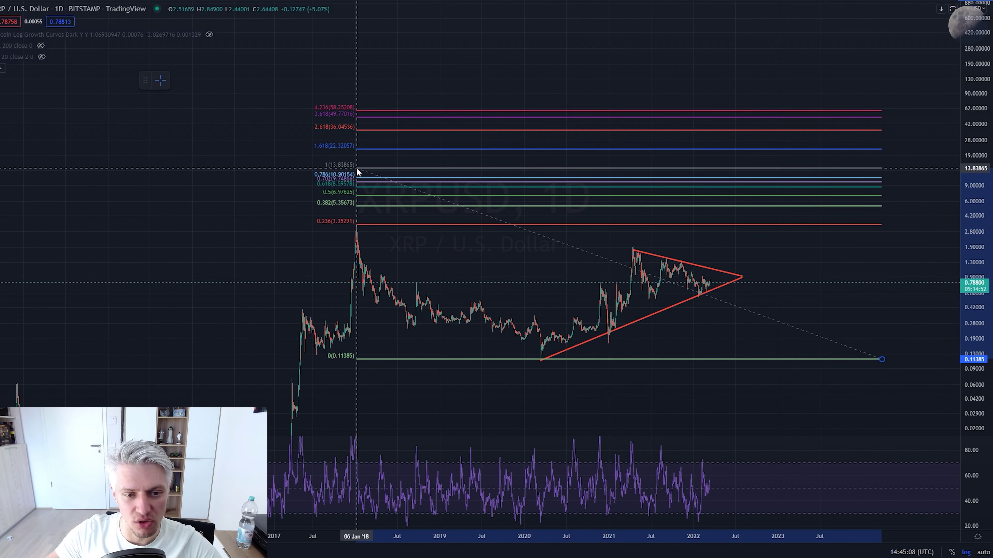
pyautogui.moveTo(468, 78); pyautogui.dragTo(472, 81)
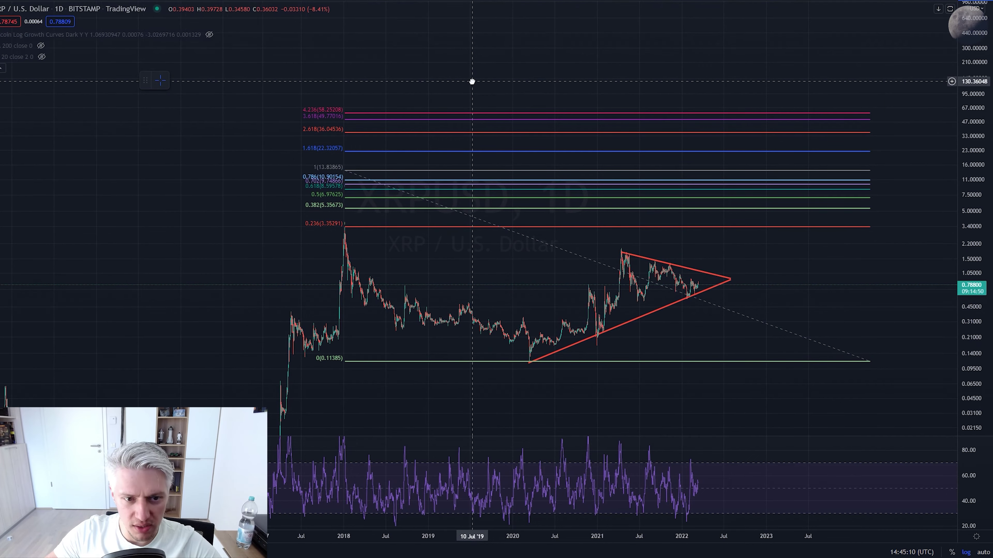
# Lower the Fibonacci retracement's upper anchor to 3.33897 at the 2018 high, and raise it again to 13.50313.
pyautogui.moveTo(960, 227); pyautogui.dragTo(959, 204)
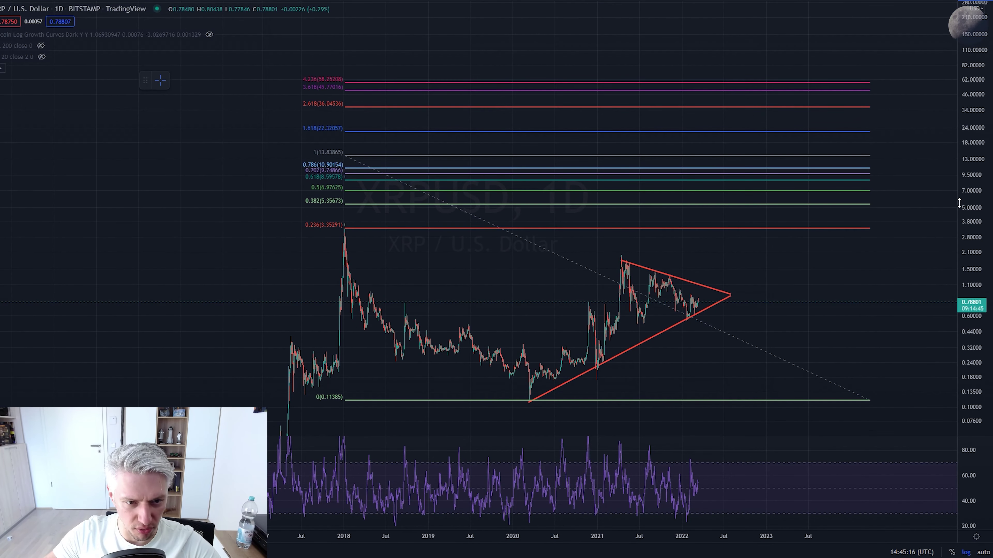
pyautogui.moveTo(907, 247); pyautogui.dragTo(856, 254)
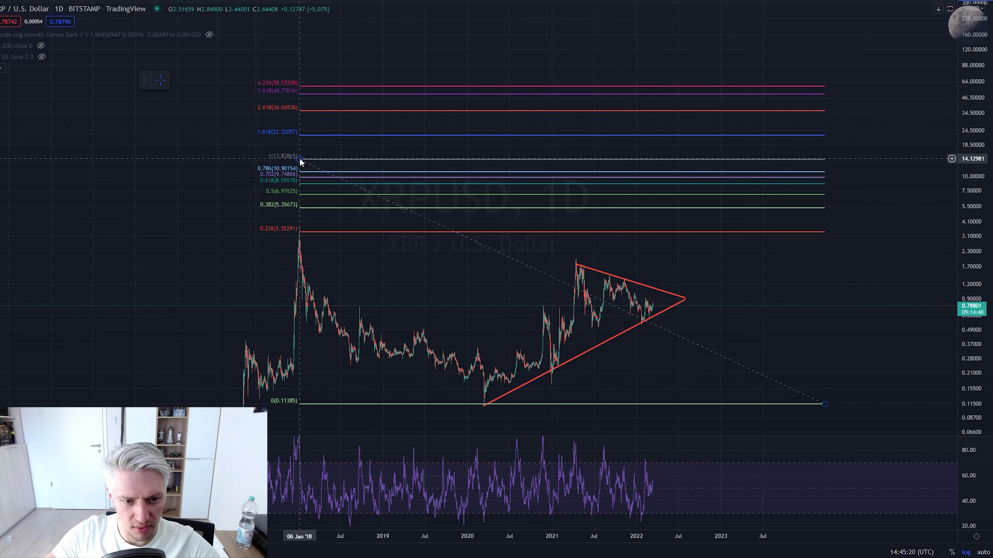
pyautogui.moveTo(300, 159); pyautogui.dragTo(299, 233)
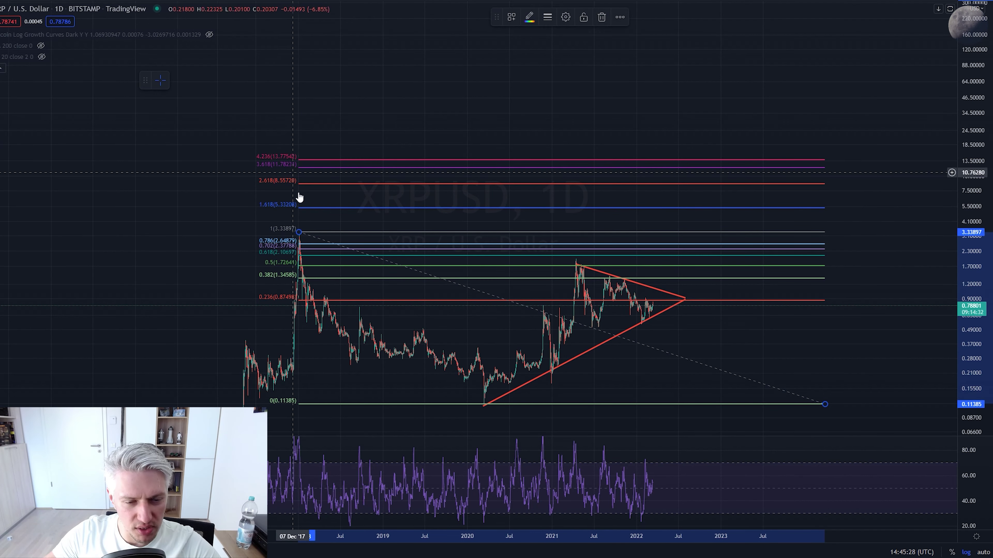
pyautogui.moveTo(299, 232); pyautogui.dragTo(299, 164)
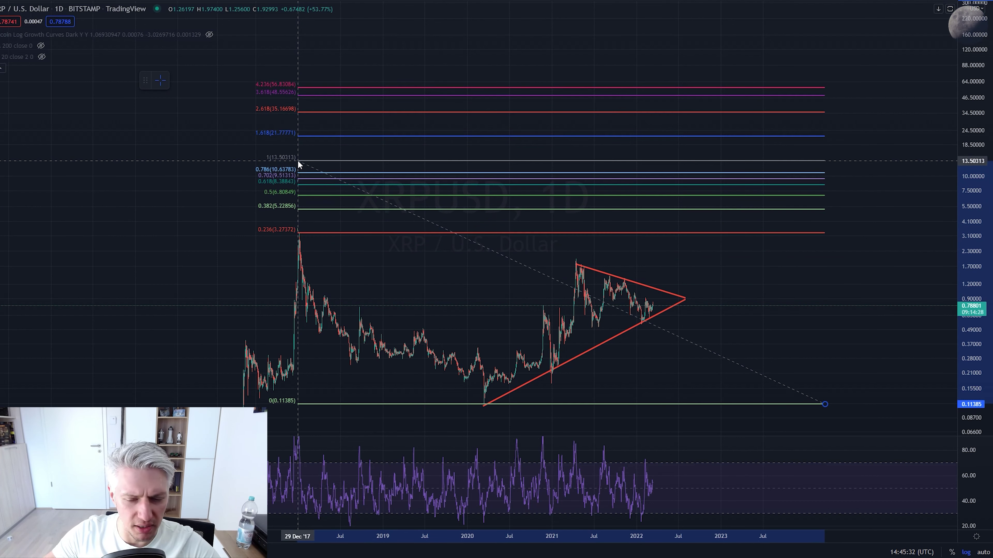
# Brush a short wave from the current price toward the triangle's apex, ending at about 0.85 in mid-May 2022.
pyautogui.moveTo(737, 264); pyautogui.dragTo(658, 262)
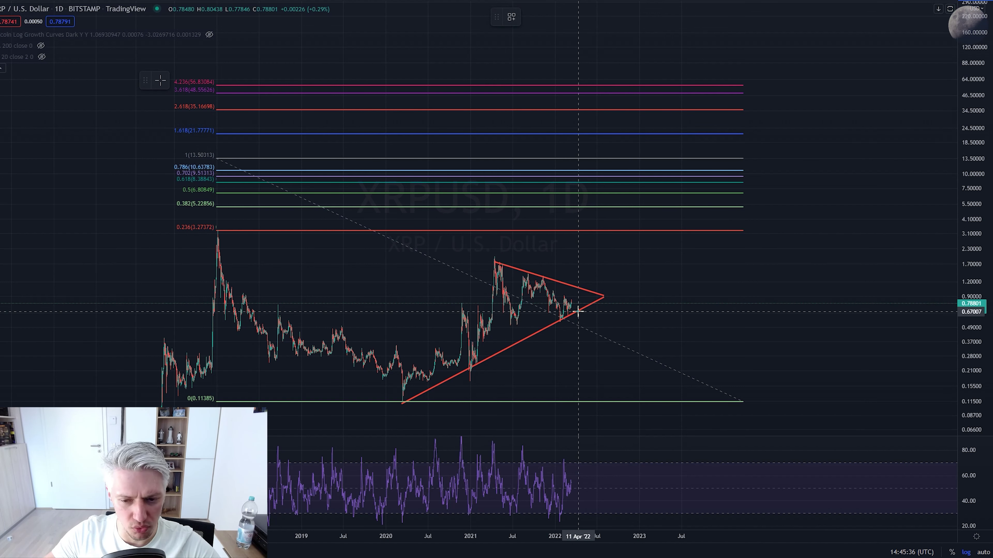
pyautogui.moveTo(570, 307)
pyautogui.mouseDown()
pyautogui.moveTo(572, 295)
pyautogui.moveTo(582, 301)
pyautogui.mouseUp()
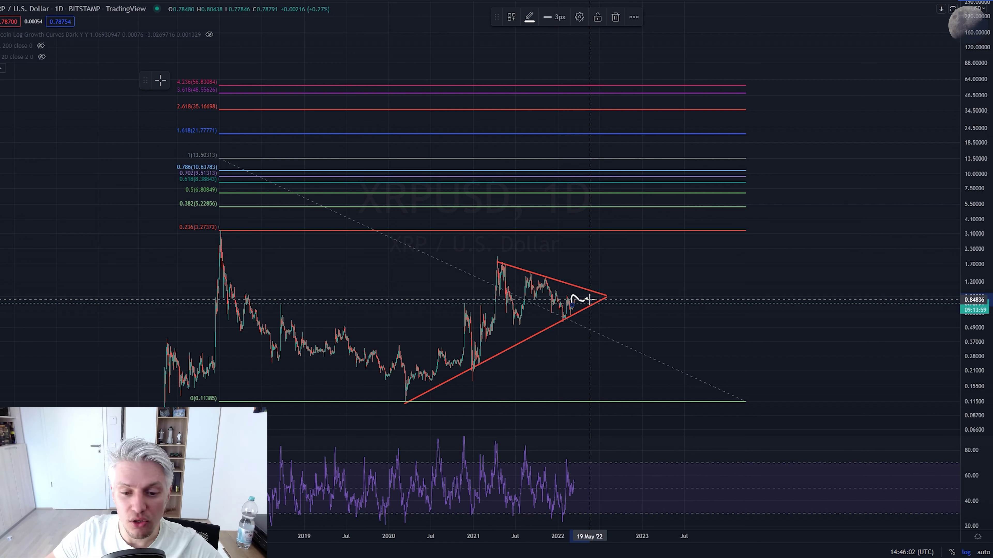
pyautogui.moveTo(590, 299); pyautogui.dragTo(590, 300)
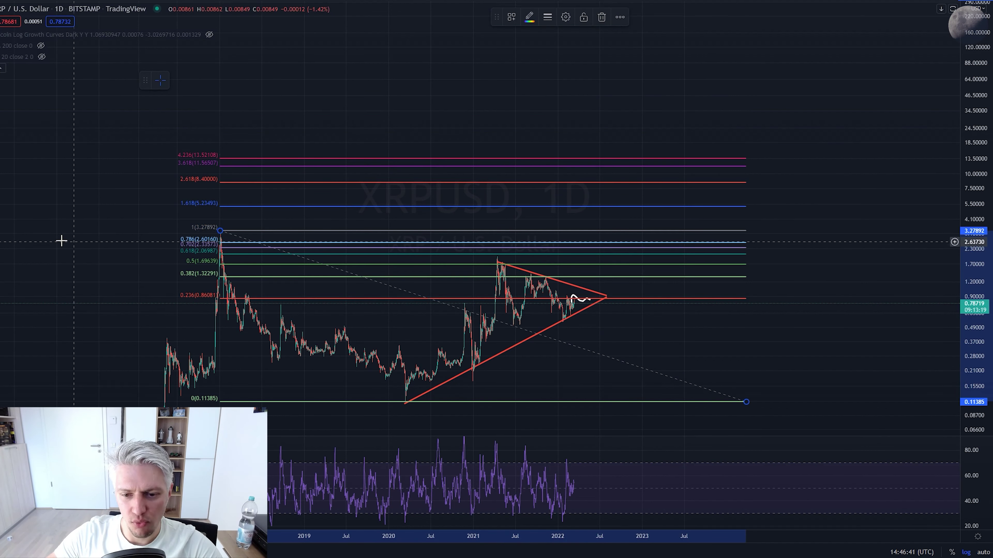
pyautogui.click(588, 301)
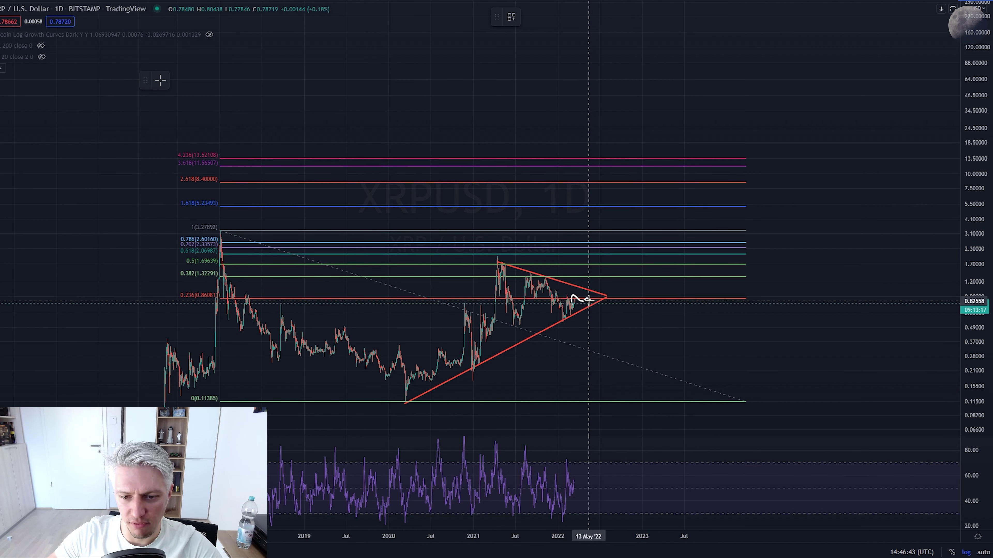
pyautogui.moveTo(588, 301)
pyautogui.mouseDown()
pyautogui.moveTo(602, 291)
pyautogui.moveTo(621, 158)
pyautogui.mouseUp()
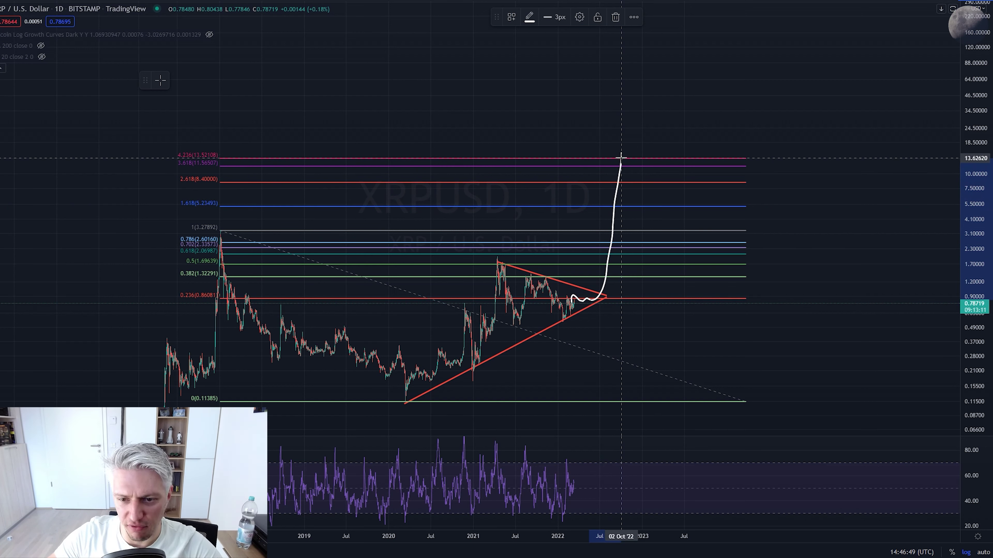
pyautogui.moveTo(621, 159)
pyautogui.mouseDown()
pyautogui.moveTo(635, 227)
pyautogui.moveTo(651, 196)
pyautogui.moveTo(665, 200)
pyautogui.mouseUp()
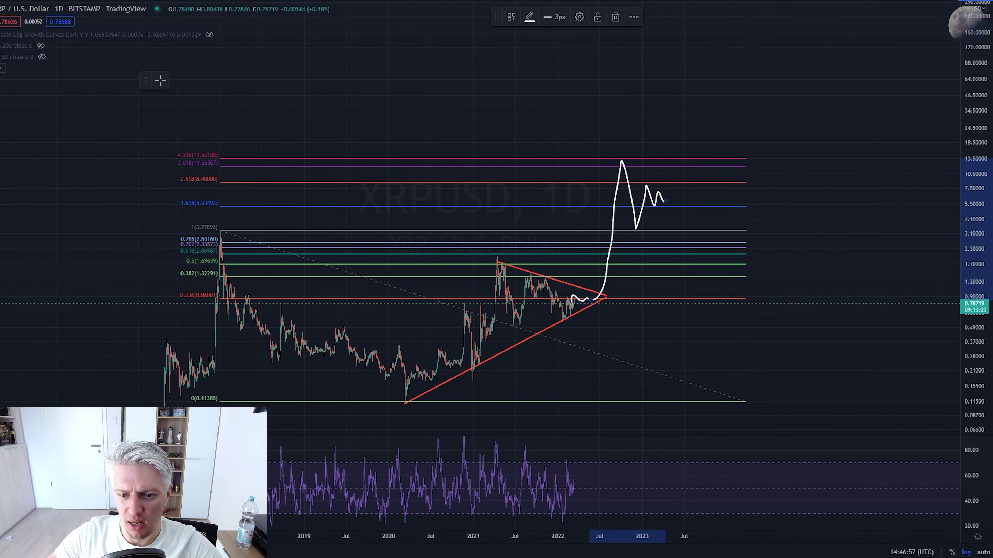
pyautogui.click(1, 63)
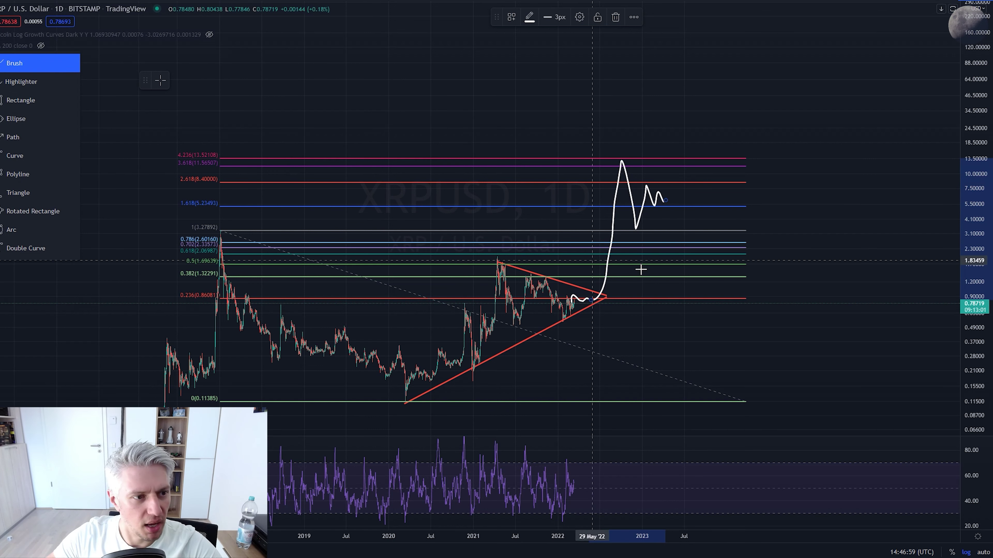
pyautogui.press('Escape')
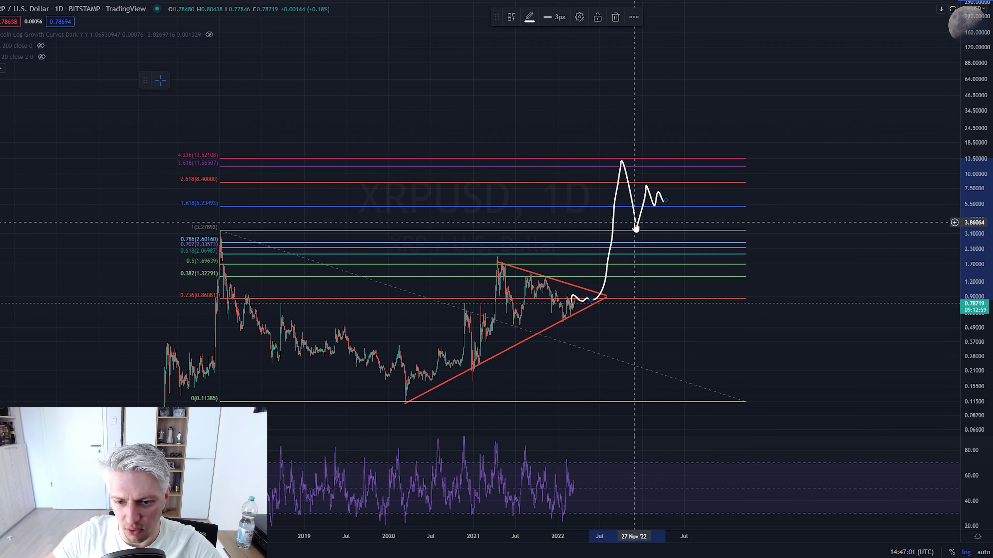
pyautogui.press('Delete')
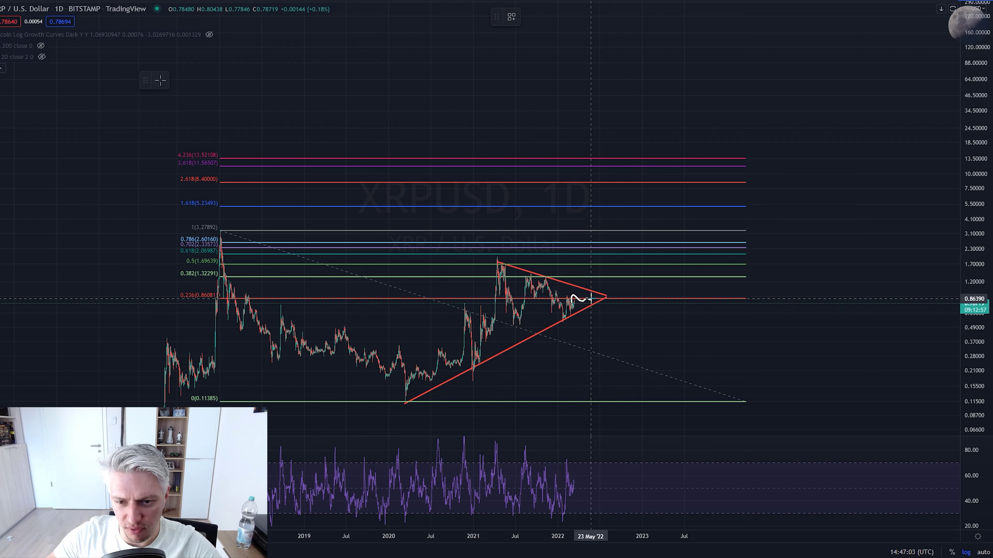
# Brush a breakout path up to about 12.5, down to 3.4 and back to 6.8, and raise the Fibonacci's upper anchor to 13.62620.
pyautogui.moveTo(591, 300)
pyautogui.mouseDown()
pyautogui.moveTo(606, 270)
pyautogui.moveTo(622, 160)
pyautogui.moveTo(621, 230)
pyautogui.moveTo(631, 194)
pyautogui.mouseUp()
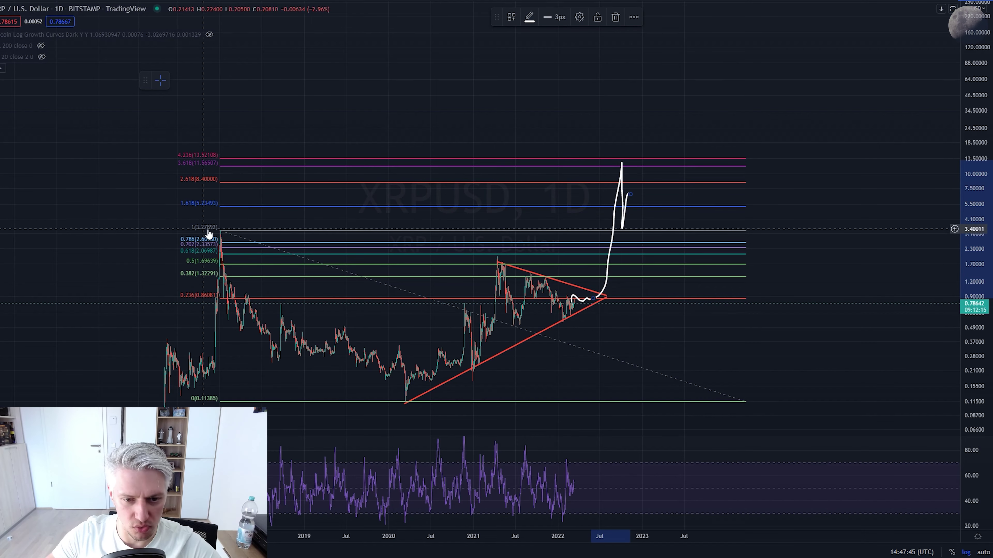
pyautogui.moveTo(220, 230); pyautogui.dragTo(219, 159)
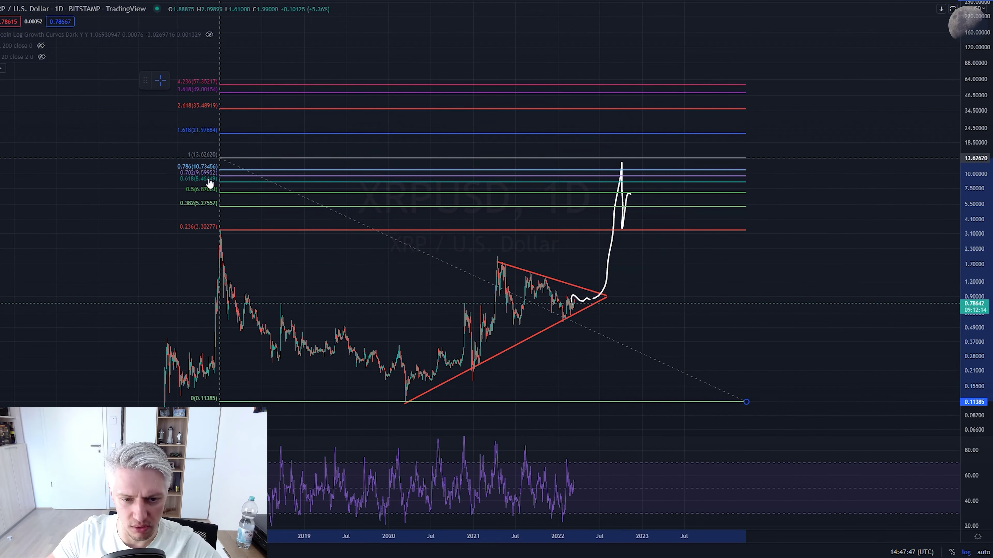
# Brush a second rally from the path's end at about 6.8 up to the 4.236 level, dropping back to about 32.
pyautogui.moveTo(91, 288); pyautogui.dragTo(369, 134)
pyautogui.moveTo(381, 284); pyautogui.dragTo(386, 242)
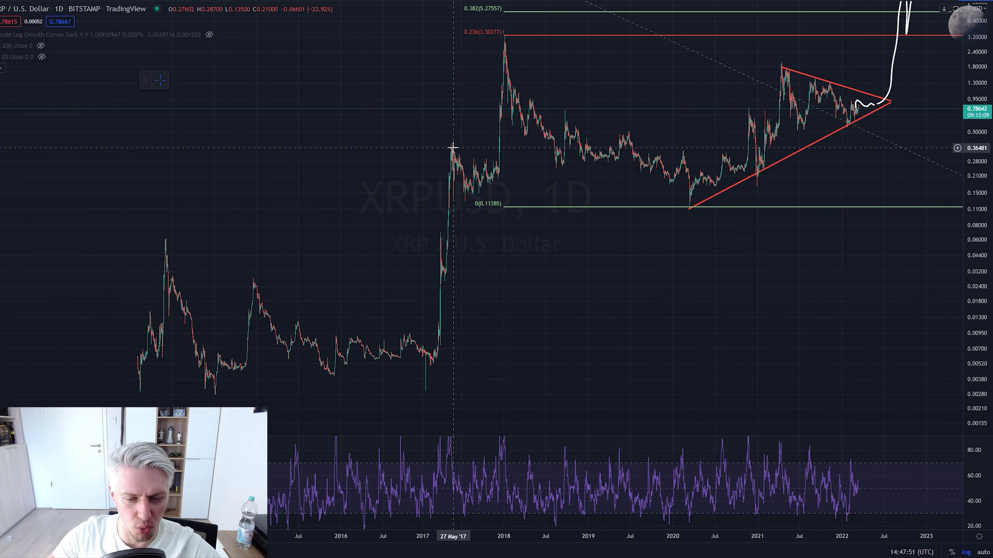
pyautogui.moveTo(388, 155); pyautogui.dragTo(268, 211)
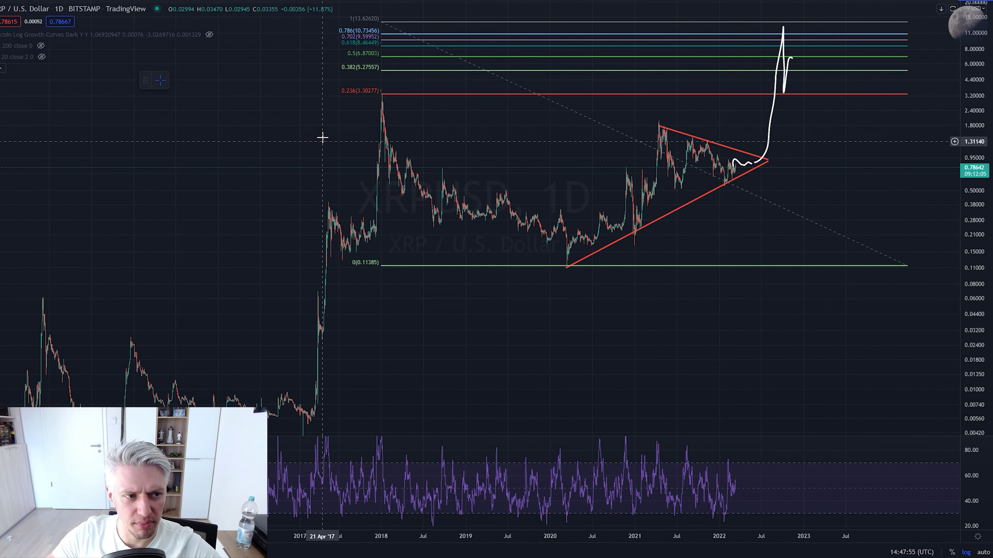
pyautogui.moveTo(321, 138); pyautogui.dragTo(228, 274)
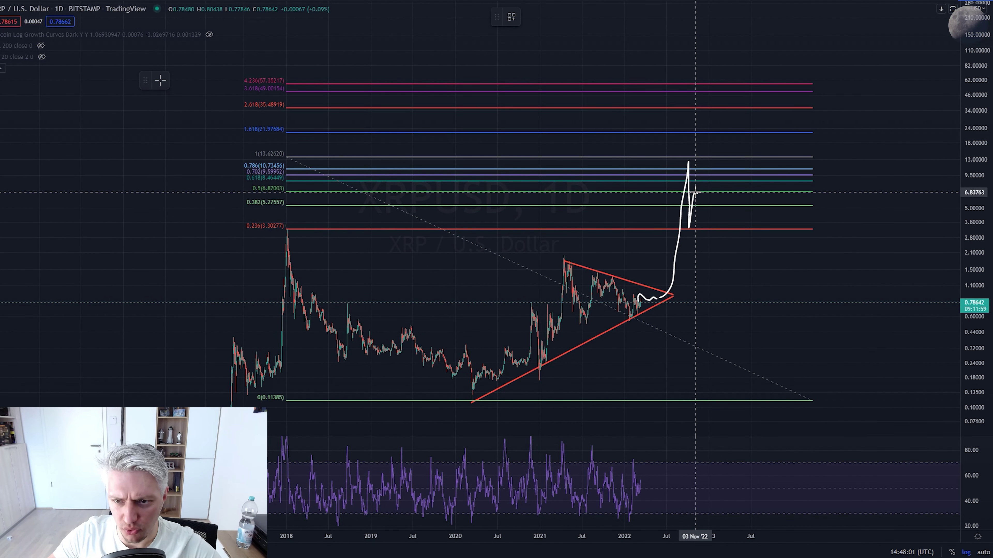
pyautogui.moveTo(696, 192)
pyautogui.mouseDown()
pyautogui.moveTo(717, 83)
pyautogui.moveTo(724, 112)
pyautogui.moveTo(739, 113)
pyautogui.mouseUp()
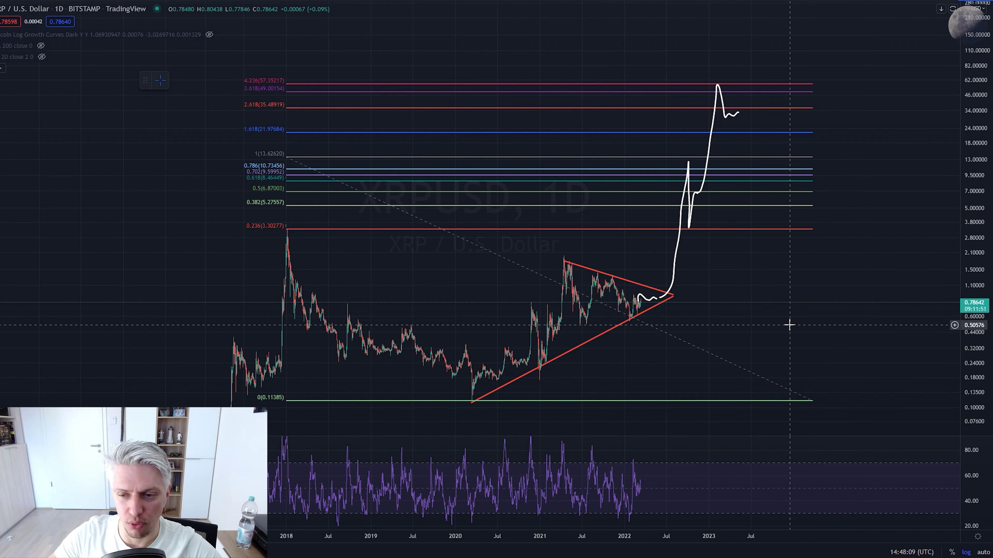
# Switch the XRPUSD chart to the 1-week interval.
pyautogui.moveTo(793, 326); pyautogui.dragTo(859, 280)
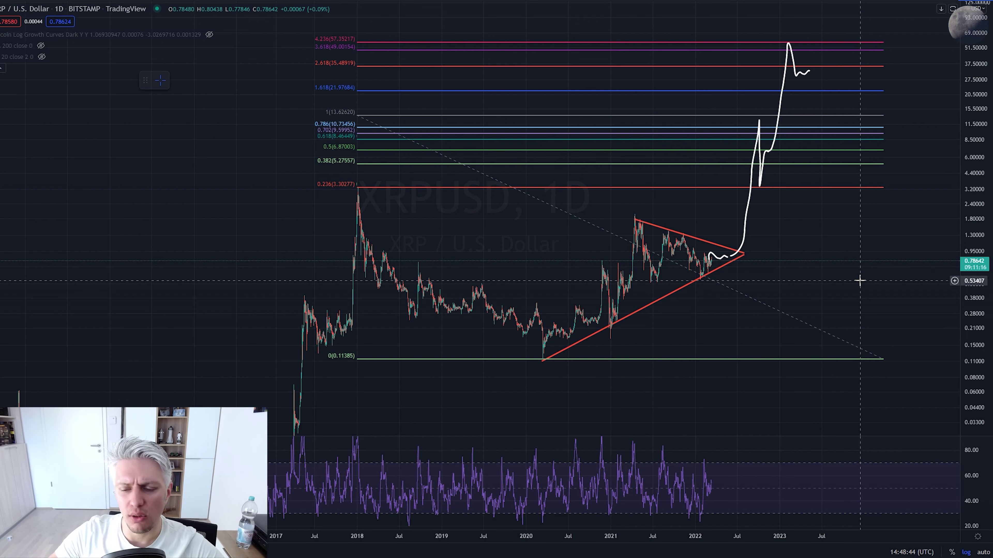
pyautogui.moveTo(808, 269); pyautogui.dragTo(827, 225)
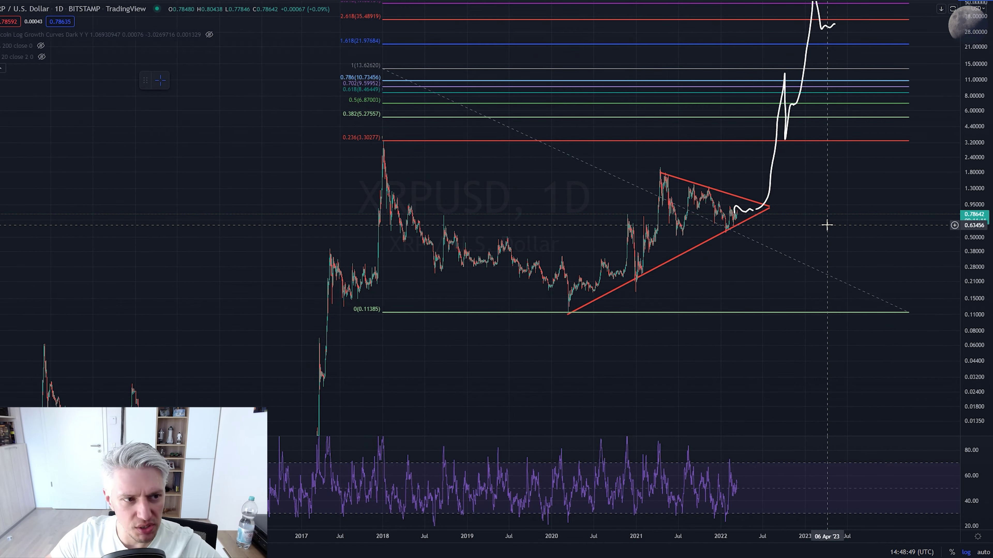
pyautogui.moveTo(685, 387); pyautogui.dragTo(652, 419)
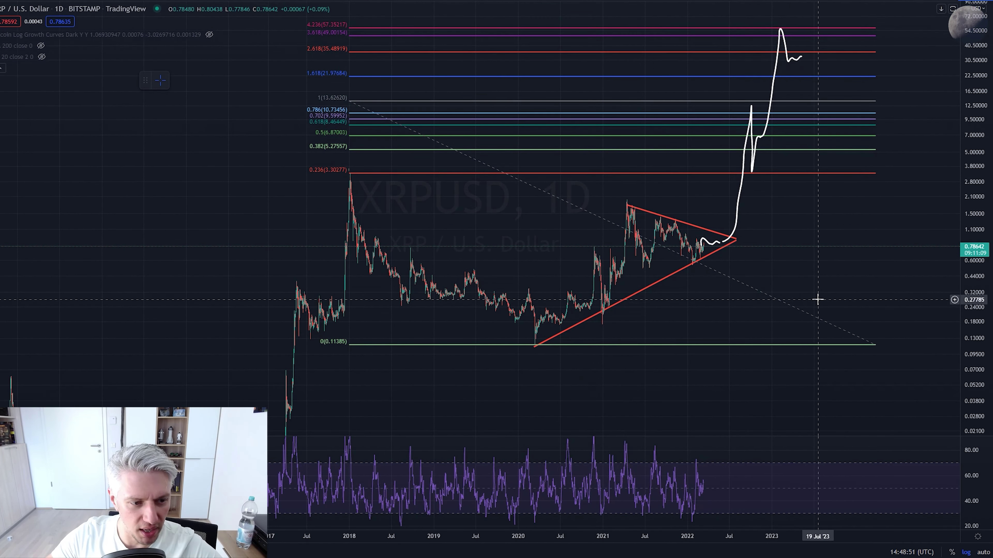
pyautogui.click(58, 9)
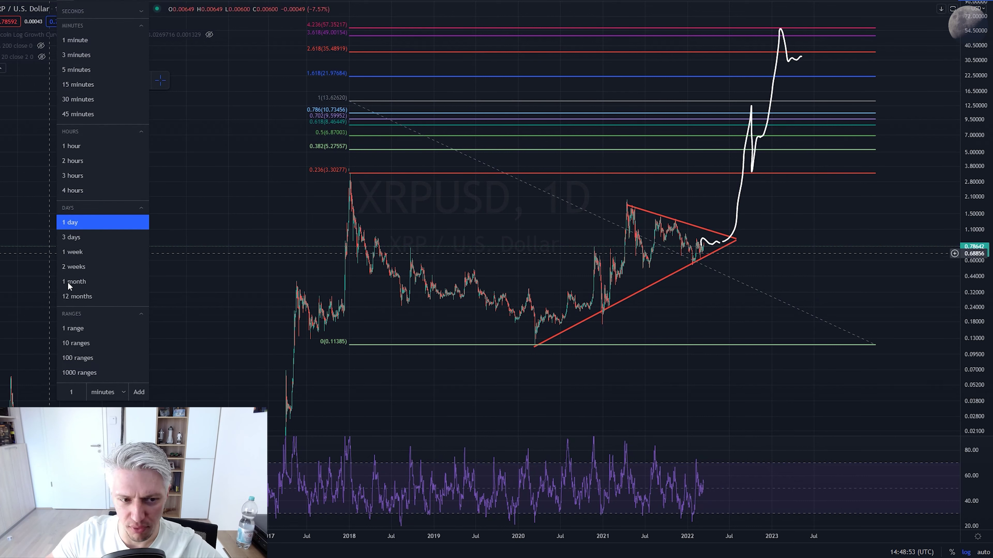
pyautogui.click(88, 255)
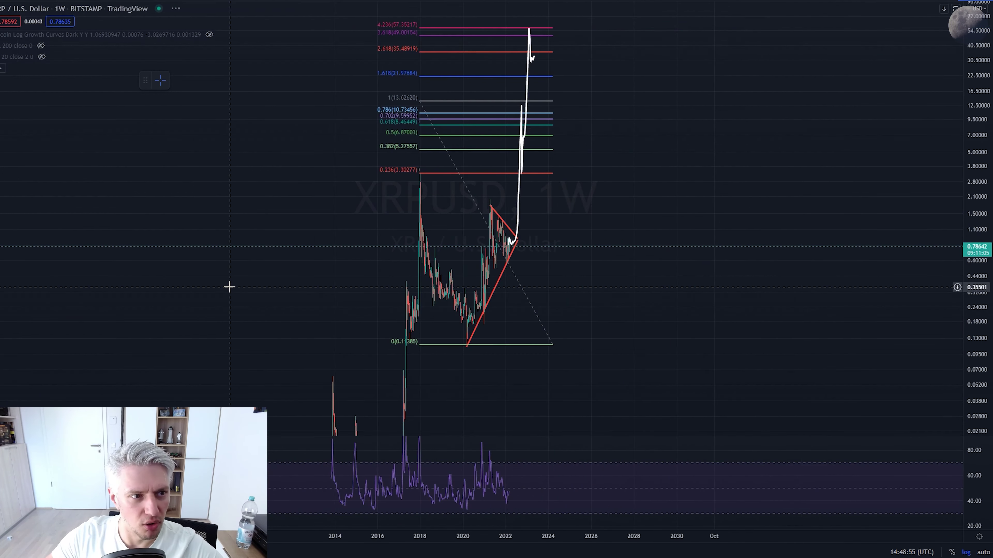
# Draw a rising trend line beneath the 2021 and 2022 price lows, from 0.50576 on 24 May 2021 to 0.58480 on 14 March 2022.
pyautogui.scroll(5, 229, 287)
pyautogui.scroll(5, 664, 301)
pyautogui.moveTo(302, 250); pyautogui.dragTo(831, 259)
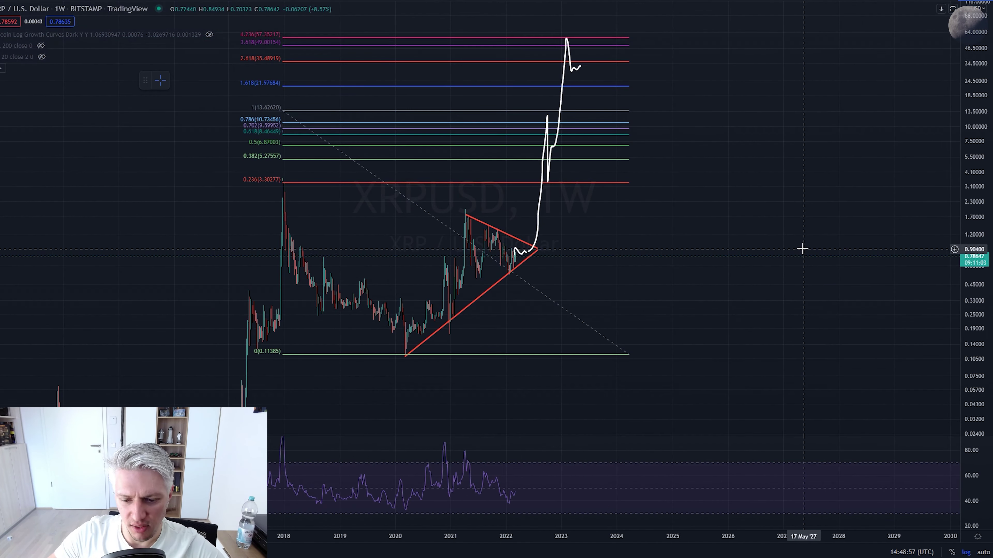
pyautogui.scroll(4, 802, 248)
pyautogui.moveTo(403, 263); pyautogui.dragTo(778, 257)
pyautogui.scroll(2, 774, 254)
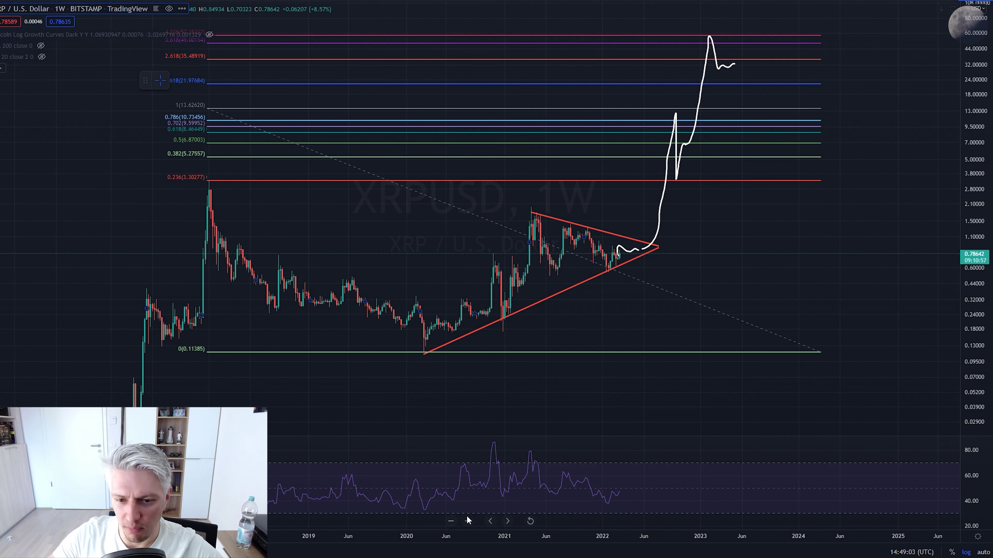
pyautogui.click(1, 40)
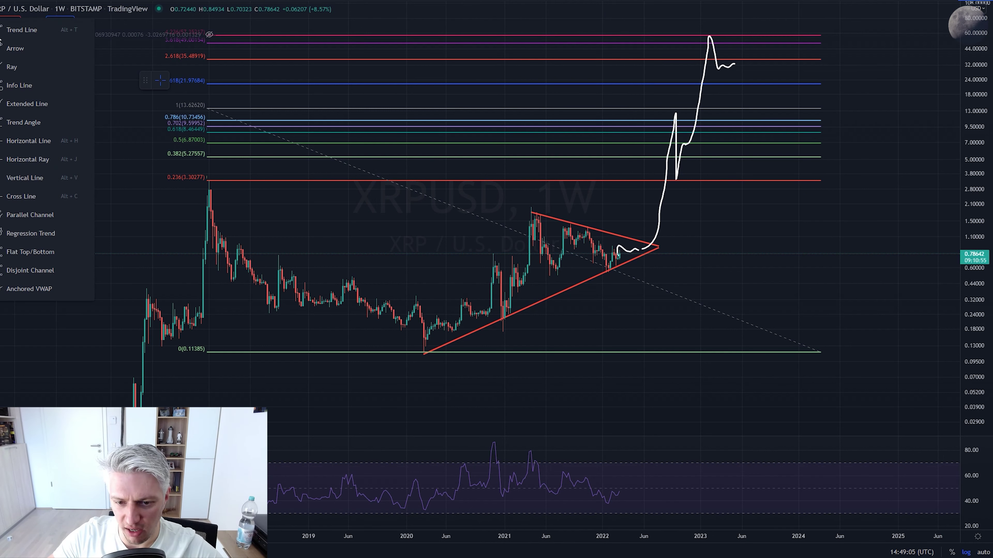
pyautogui.click(20, 30)
pyautogui.click(547, 280)
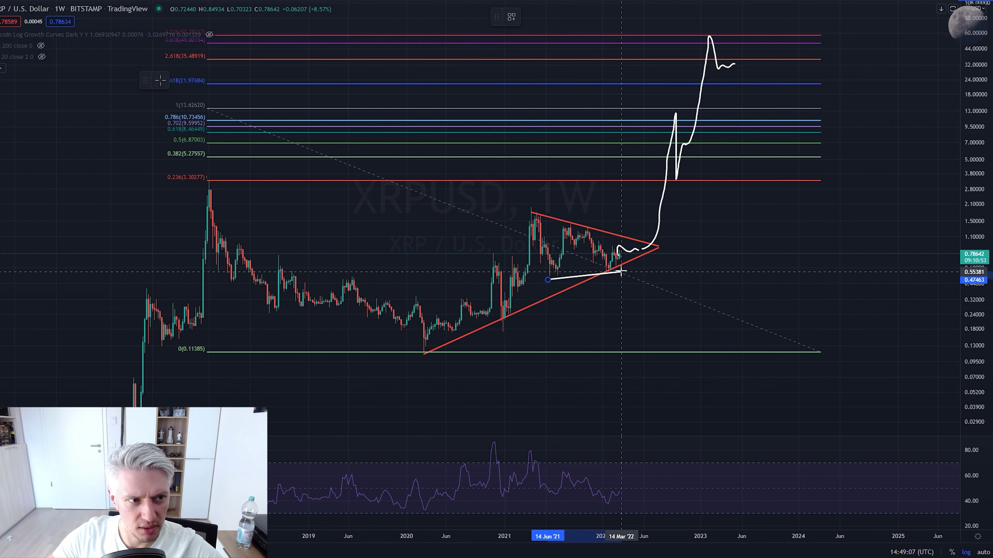
pyautogui.click(621, 269)
pyautogui.moveTo(547, 280); pyautogui.dragTo(542, 277)
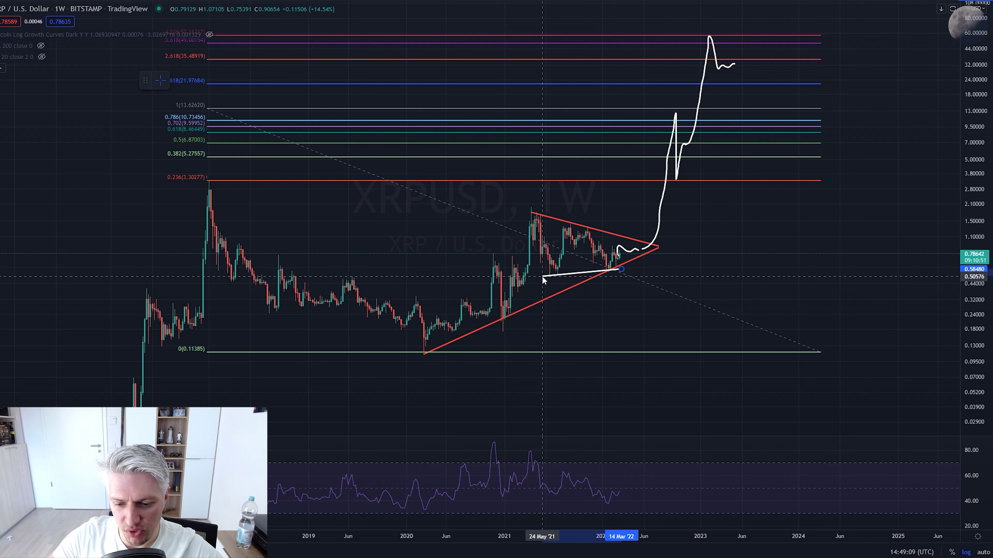
# Draw a falling trend line under the RSI lows, from about 46 in December 2020 to about 37 in March 2022.
pyautogui.click(2, 40)
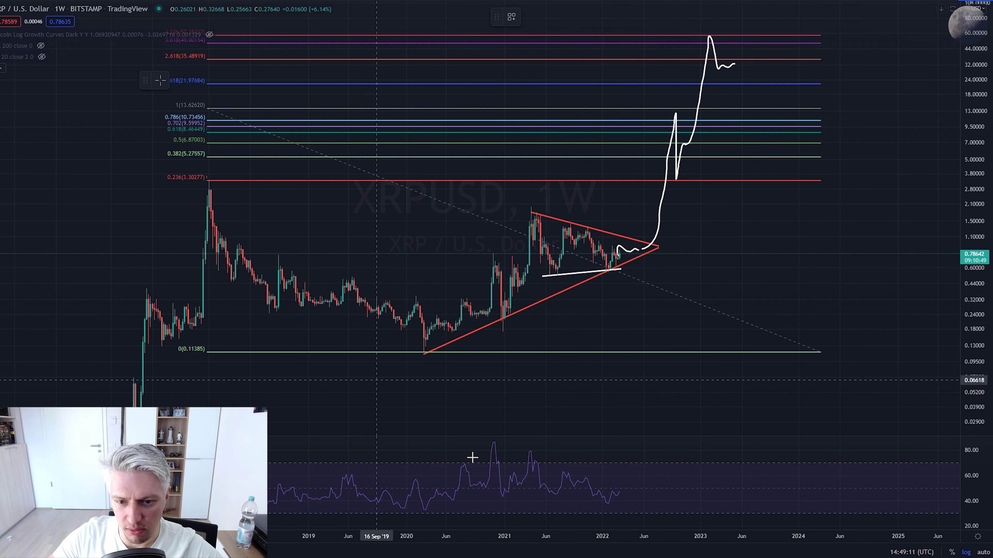
pyautogui.click(499, 495)
pyautogui.click(621, 505)
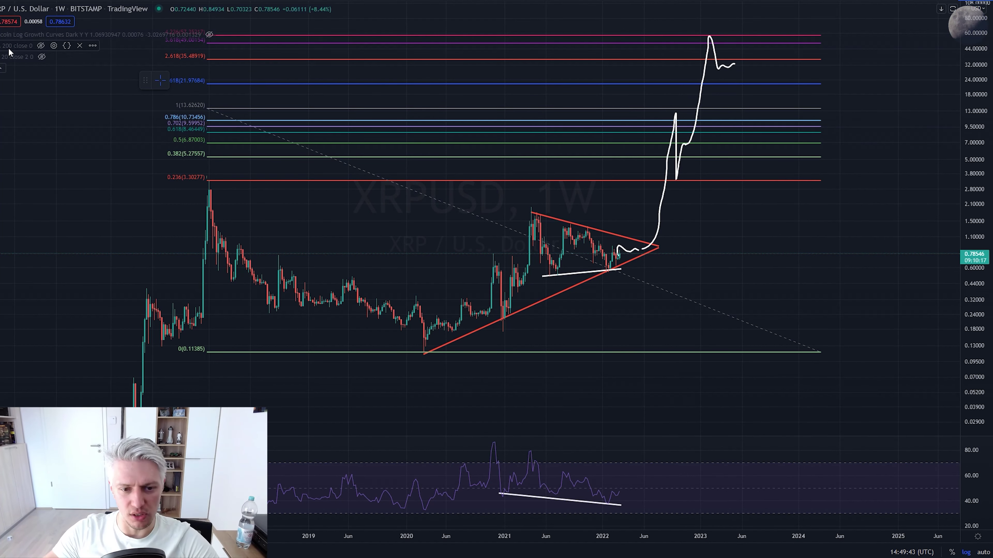
# Search for XRPBTC and load the Binance XRP / Bitcoin chart.
pyautogui.write('xrpbtc')
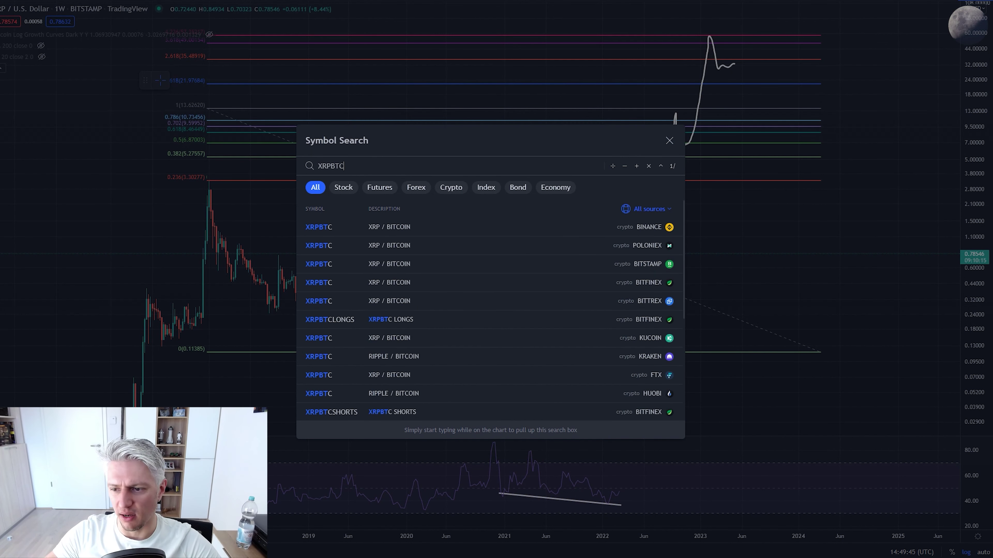
pyautogui.click(428, 231)
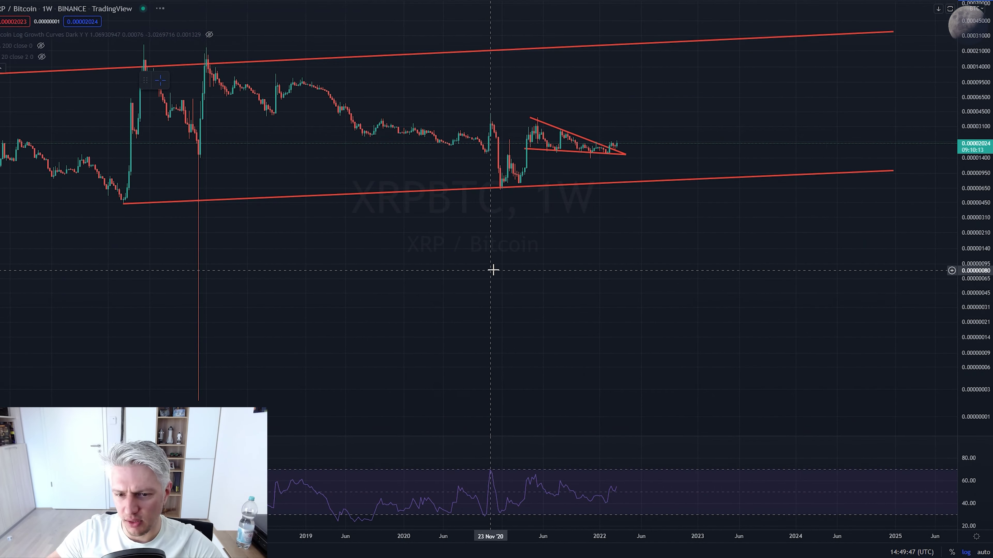
# Examine the XRPBTC weekly chart's long-term rising channel and the red falling wedge from 2021 to early 2022.
pyautogui.moveTo(969, 255); pyautogui.dragTo(969, 240)
pyautogui.scroll(-2, 643, 265)
pyautogui.moveTo(647, 269); pyautogui.dragTo(643, 384)
pyautogui.moveTo(964, 319); pyautogui.dragTo(963, 261)
pyautogui.scroll(2, 944, 281)
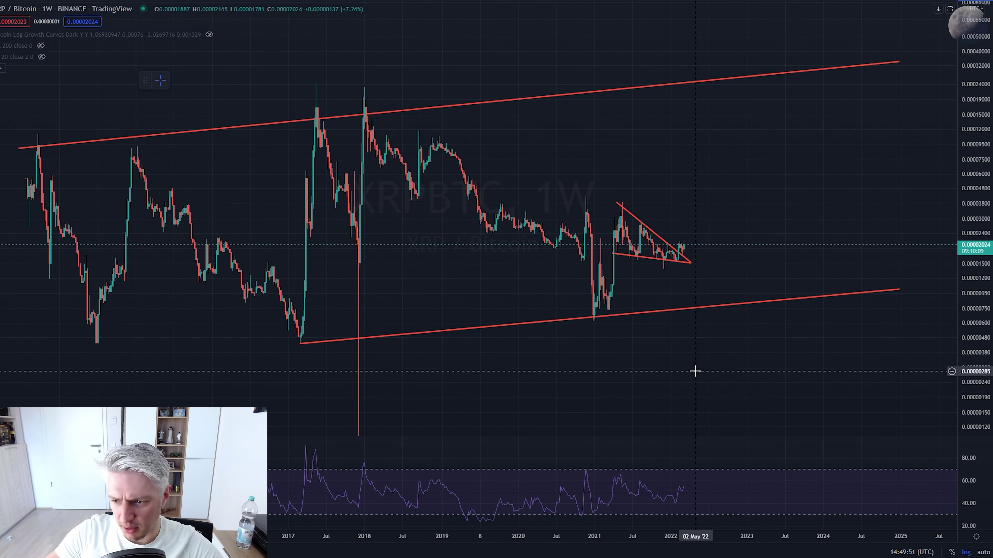
pyautogui.scroll(5, 695, 371)
pyautogui.moveTo(695, 372); pyautogui.dragTo(913, 391)
pyautogui.moveTo(977, 305); pyautogui.dragTo(977, 218)
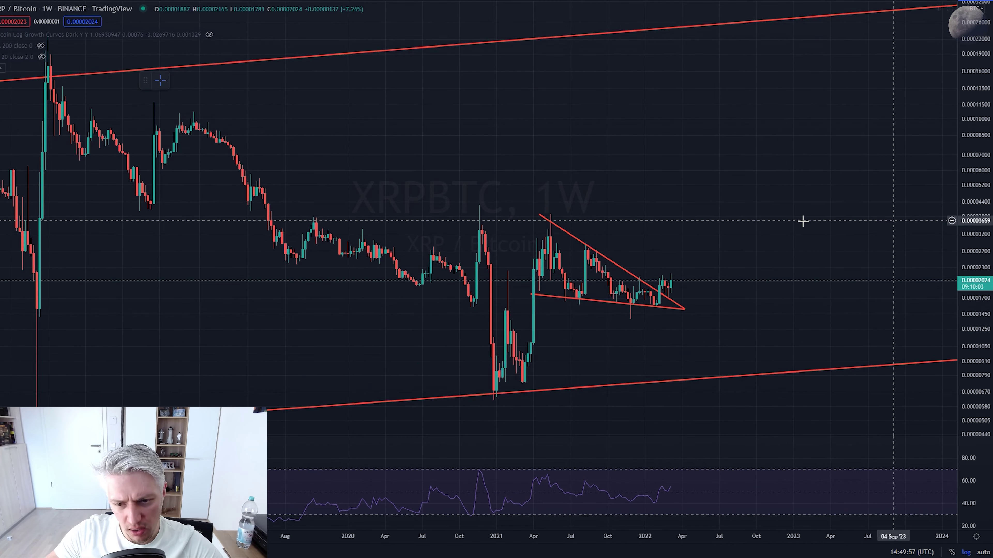
pyautogui.scroll(-3, 788, 222)
pyautogui.scroll(2, 774, 222)
pyautogui.scroll(2, 774, 222)
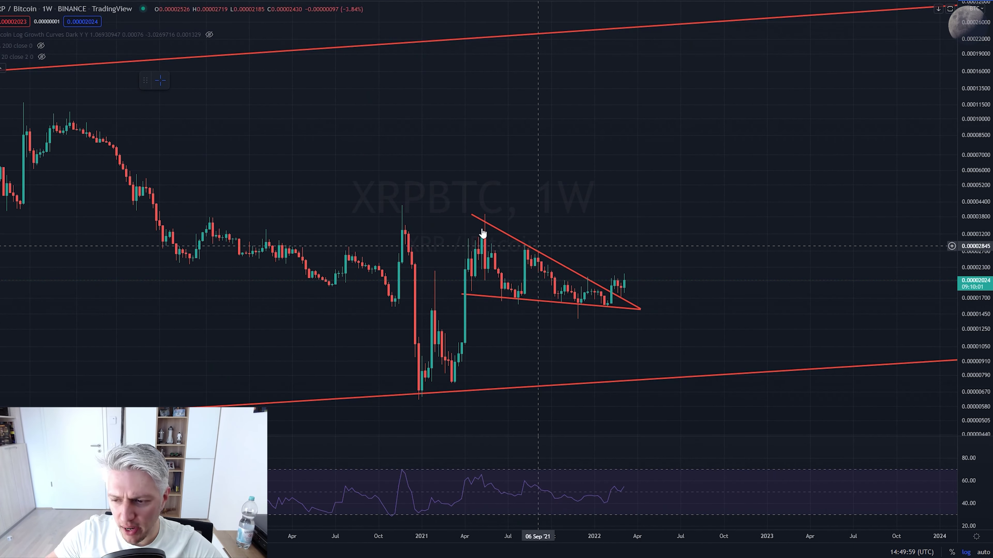
pyautogui.moveTo(749, 309); pyautogui.dragTo(786, 309)
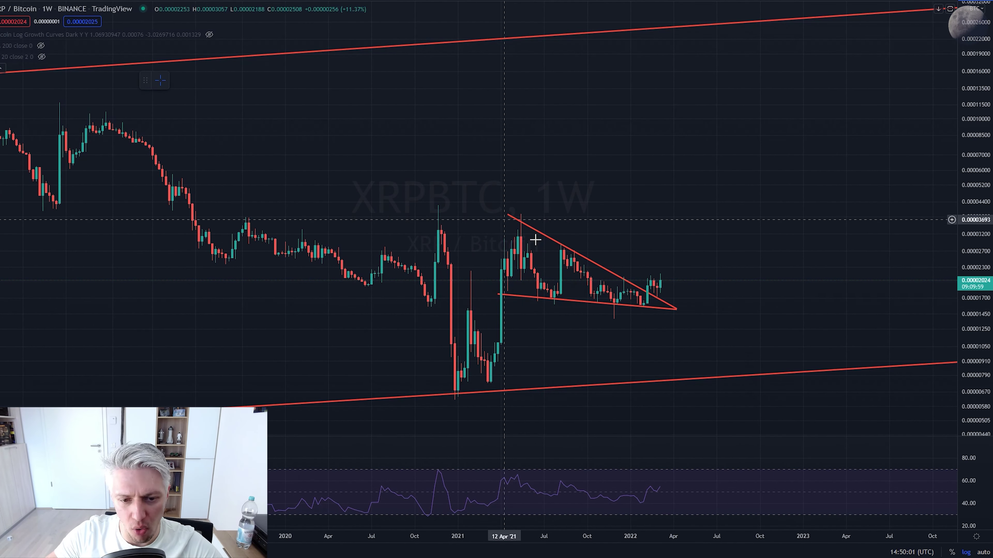
pyautogui.moveTo(986, 307); pyautogui.dragTo(918, 297)
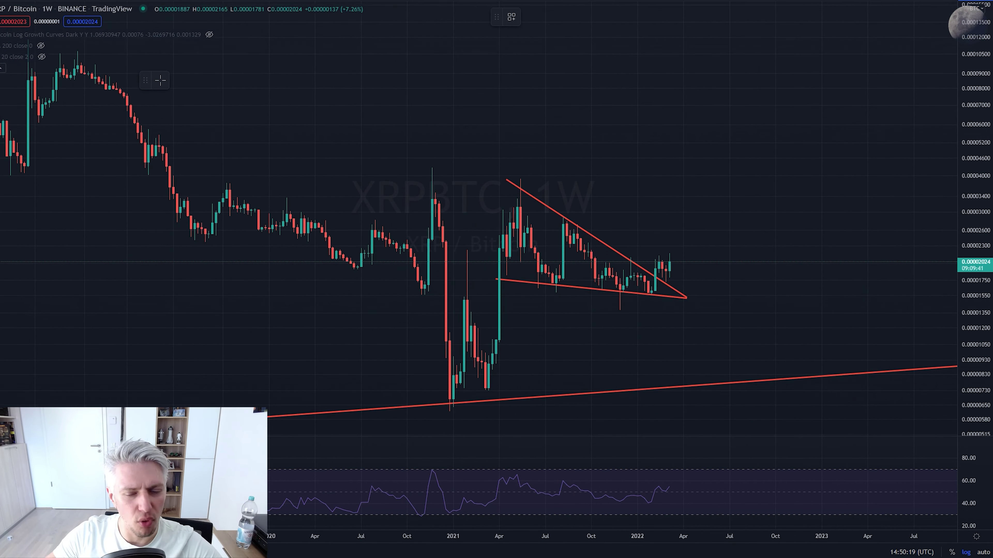
# Draw an arrow projecting the wedge breakout, from 0.00001591 on 24 January 2022 up to 0.00004777 on 13 June 2022.
pyautogui.click(1, 13)
pyautogui.click(1, 32)
pyautogui.click(0, 31)
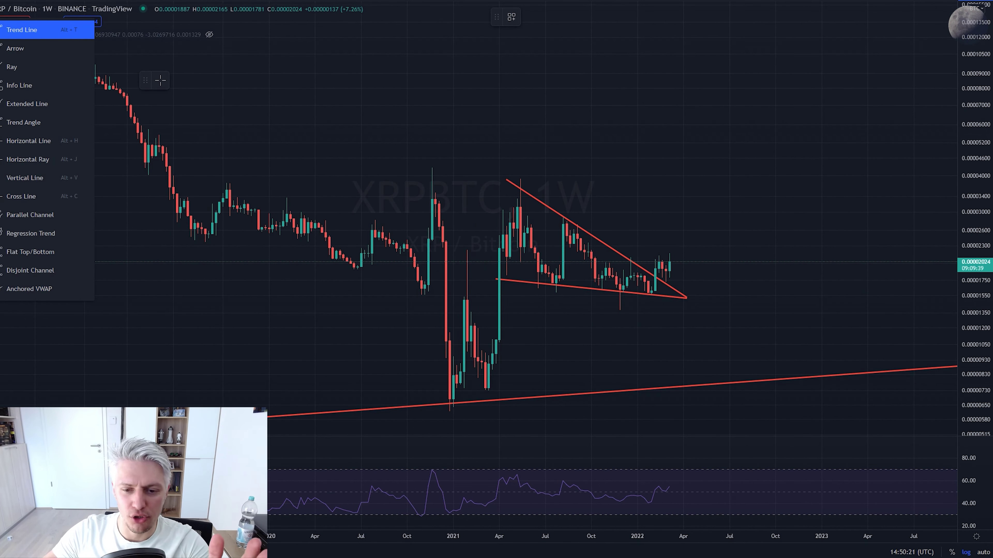
pyautogui.click(1, 32)
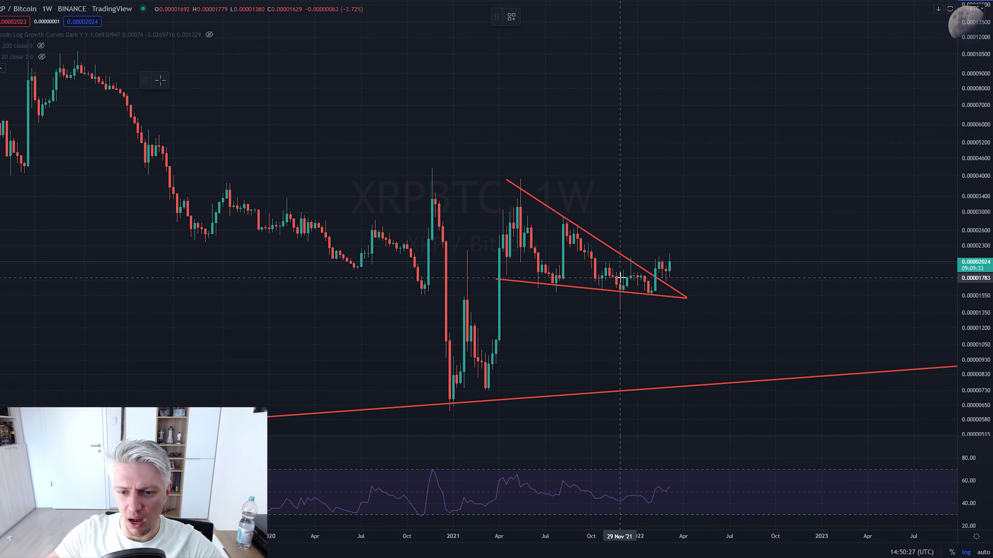
pyautogui.moveTo(647, 291); pyautogui.dragTo(715, 157)
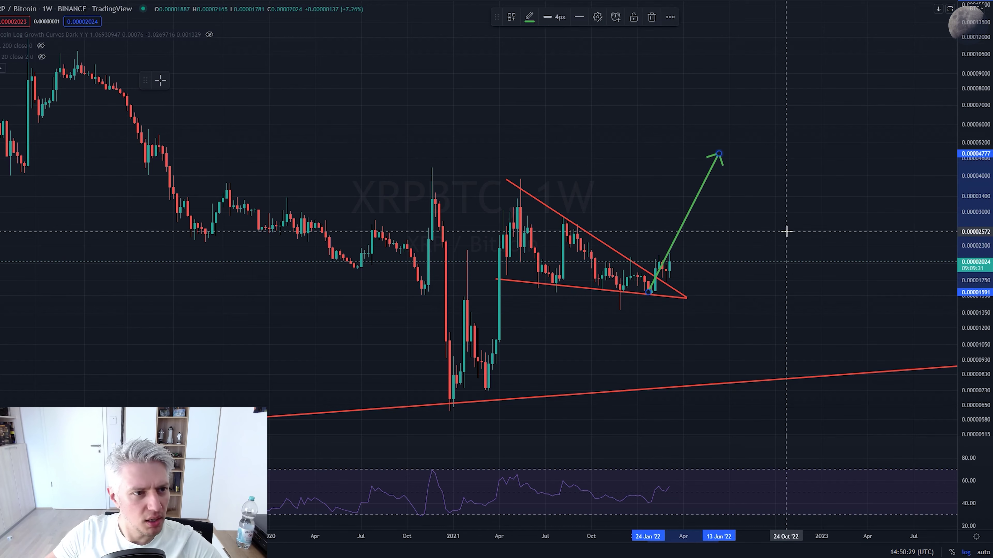
# Switch the XRPBTC chart from weekly to the 4-hour interval.
pyautogui.scroll(-3, 765, 276)
pyautogui.moveTo(976, 213); pyautogui.dragTo(977, 248)
pyautogui.click(47, 8)
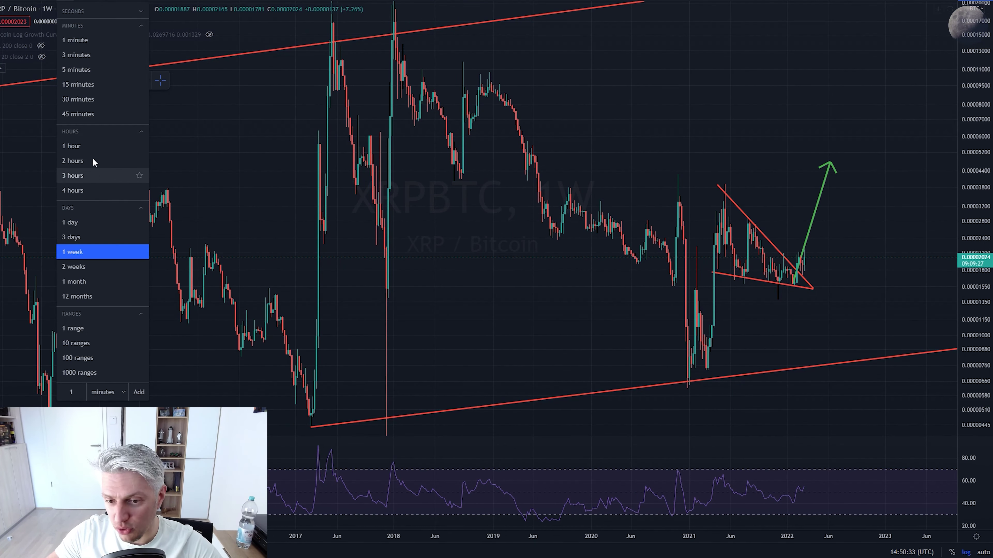
pyautogui.click(90, 194)
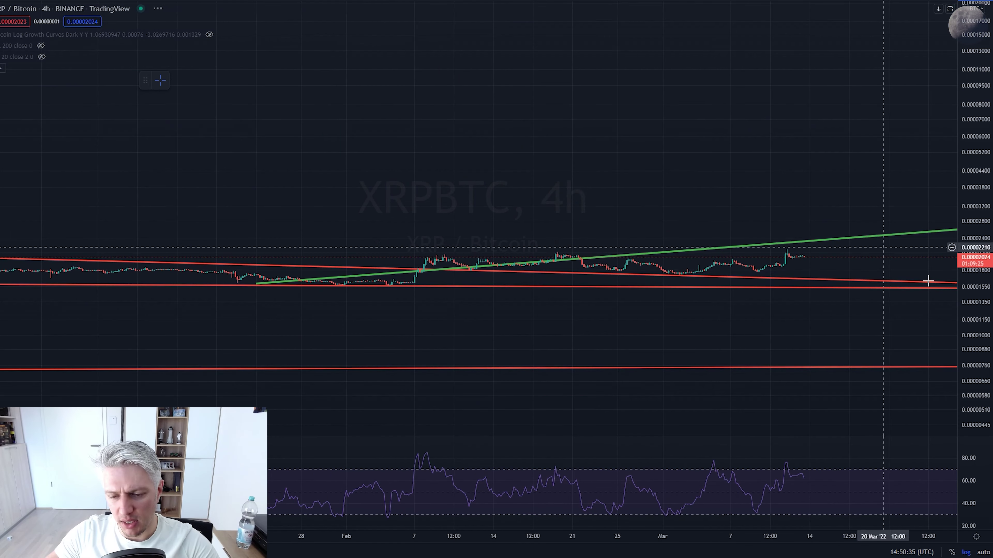
# Delete the green projection arrow rising out of the wedge.
pyautogui.scroll(-5, 844, 254)
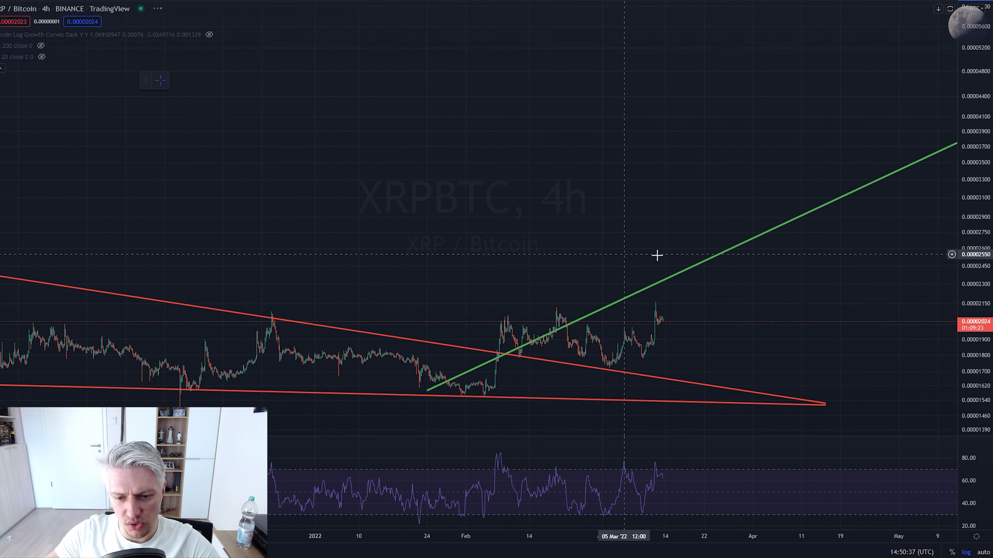
pyautogui.click(671, 280)
pyautogui.press('Delete')
# Examine how the 4-hour price behaves against the wedge's upper line, from August 2021 to the March 2022 candles after the breakout.
pyautogui.moveTo(967, 406); pyautogui.dragTo(965, 183)
pyautogui.scroll(1, 689, 290)
pyautogui.moveTo(367, 370); pyautogui.dragTo(588, 28)
pyautogui.moveTo(595, 122); pyautogui.dragTo(694, 64)
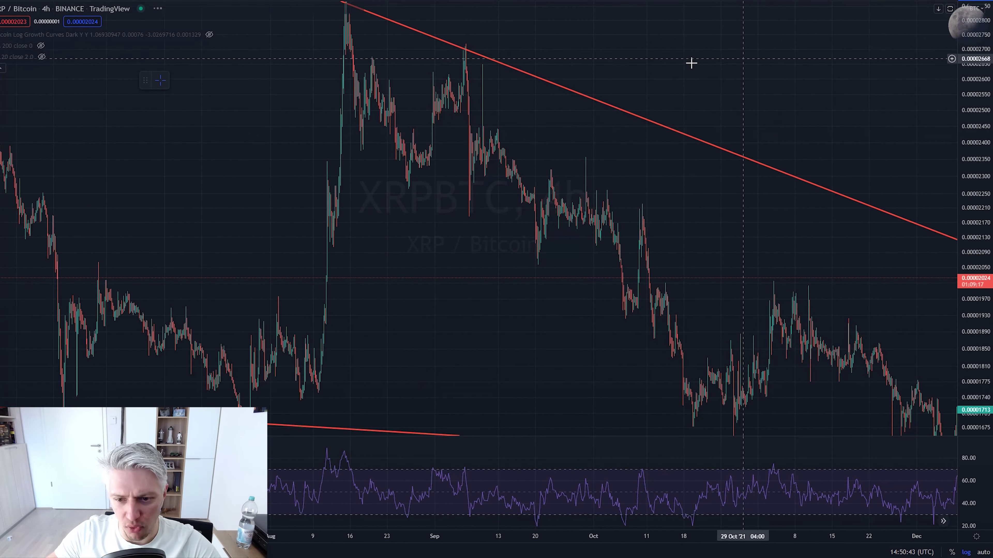
pyautogui.moveTo(934, 88); pyautogui.dragTo(370, 23)
pyautogui.moveTo(580, 93); pyautogui.dragTo(569, 129)
pyautogui.scroll(7, 570, 129)
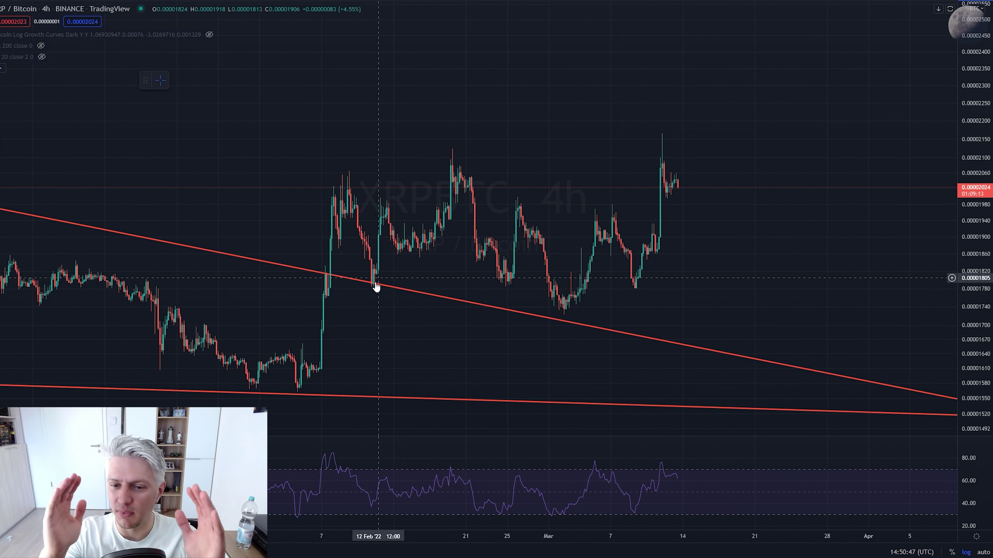
pyautogui.moveTo(232, 184); pyautogui.dragTo(329, 201)
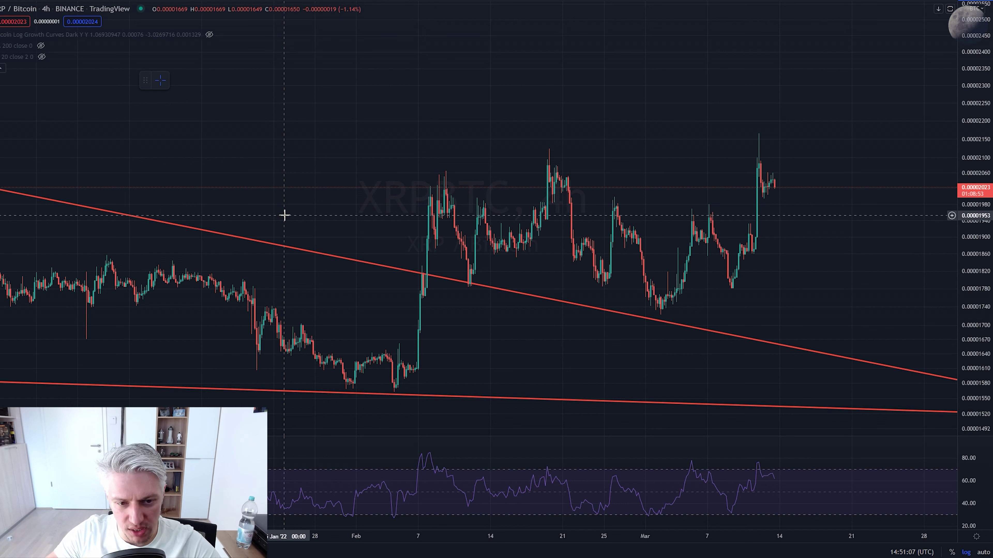
pyautogui.moveTo(562, 103); pyautogui.dragTo(475, 98)
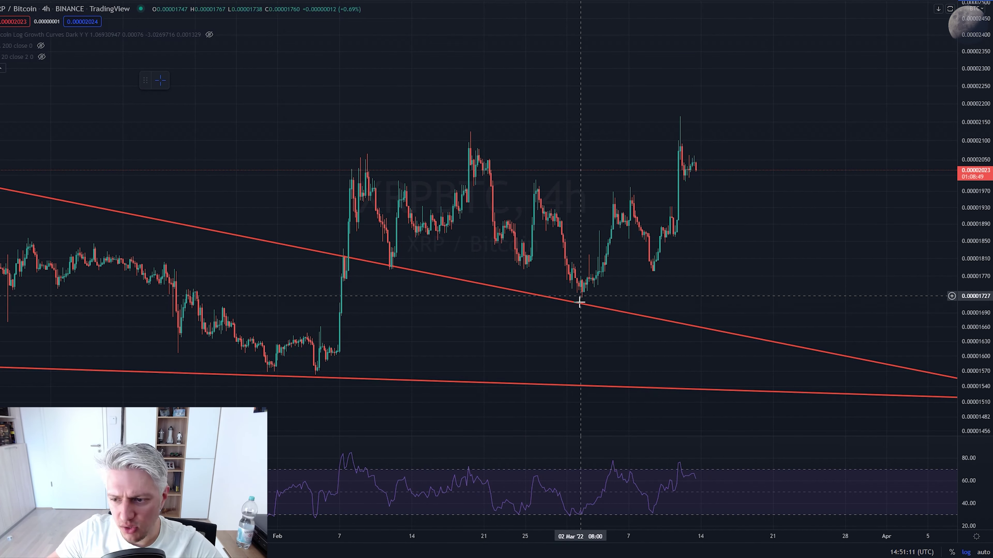
pyautogui.moveTo(745, 258); pyautogui.dragTo(652, 282)
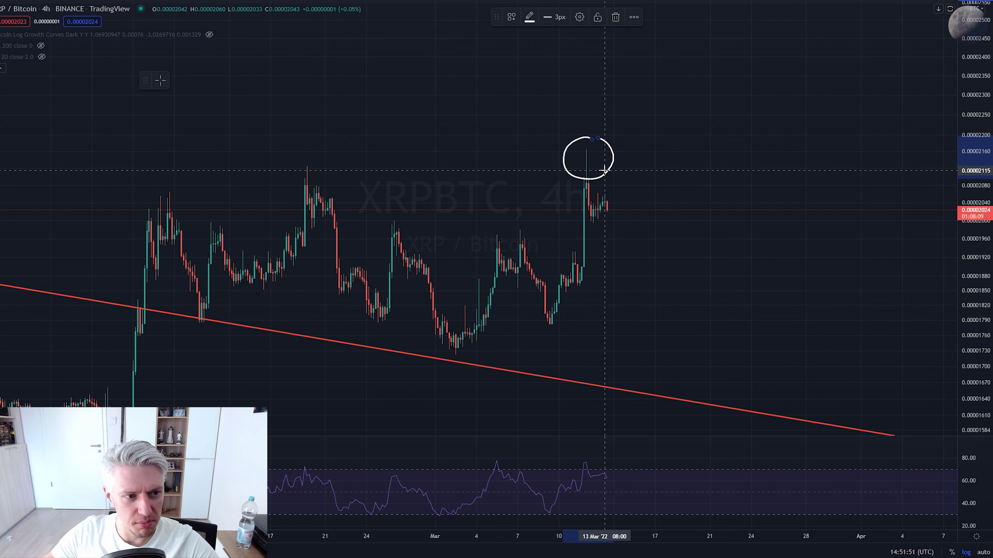
# Delete the white circle around the March 2022 spike.
pyautogui.press('Delete')
pyautogui.moveTo(725, 162); pyautogui.dragTo(652, 178)
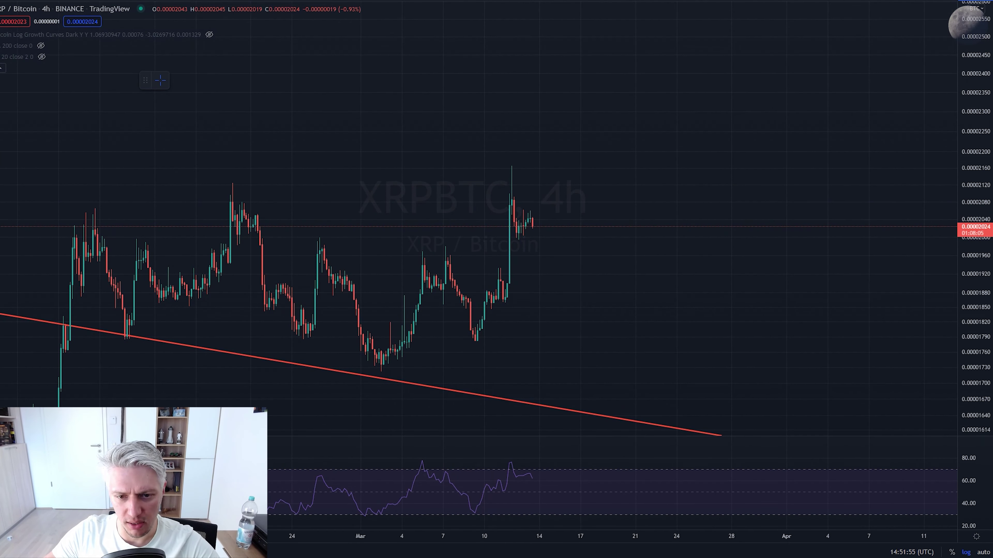
# Brush the March rally from about 0.0000179 to 0.0000217 and a pullback to about 0.0000193, and remove the strokes.
pyautogui.moveTo(473, 334); pyautogui.dragTo(518, 162)
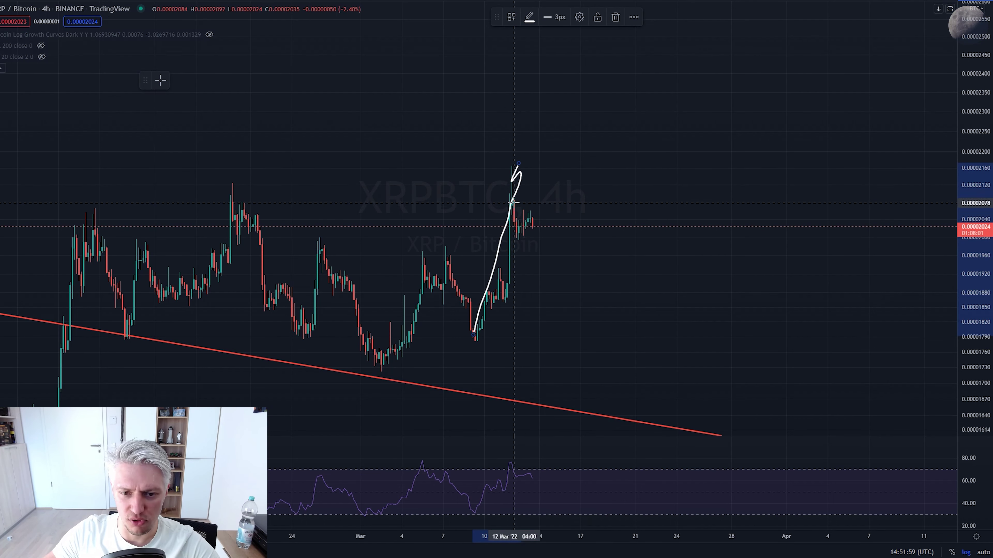
pyautogui.moveTo(514, 202)
pyautogui.mouseDown()
pyautogui.moveTo(517, 240)
pyautogui.moveTo(534, 215)
pyautogui.moveTo(552, 269)
pyautogui.mouseUp()
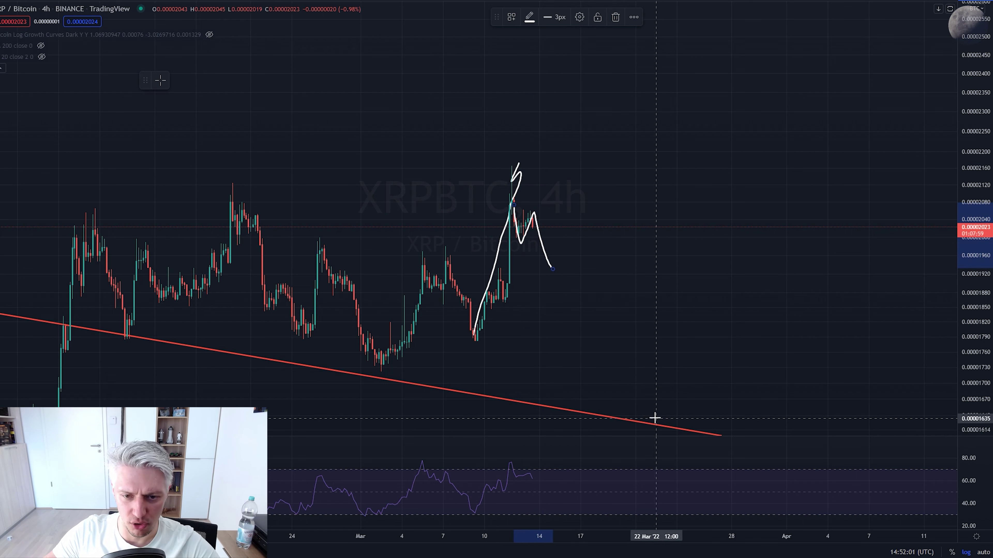
pyautogui.click(521, 184)
pyautogui.press('Delete')
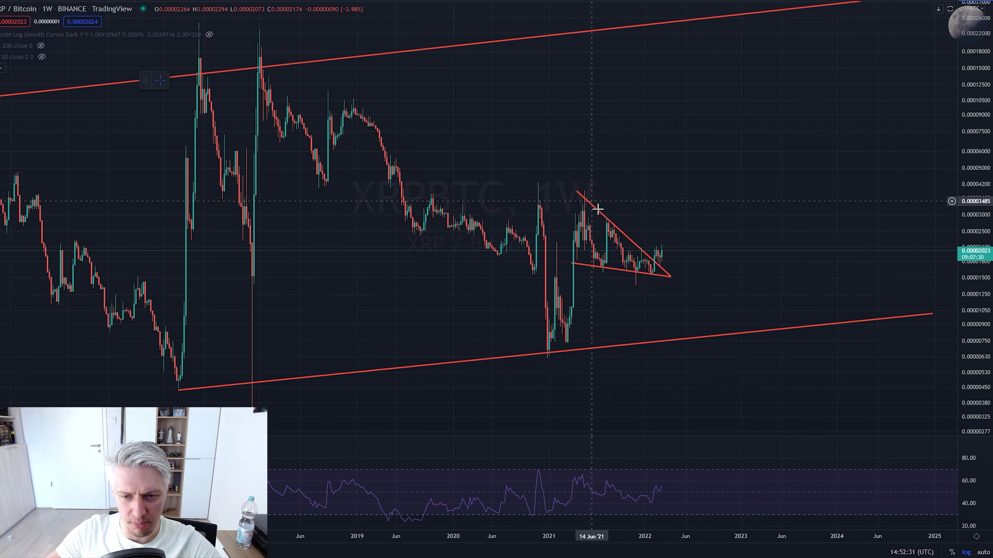
# On the weekly chart, draw a green arrow from 0.00001847 on 14 March 2022 up to the channel's upper line at 0.00026201 on 12 September 2022.
pyautogui.scroll(2, 678, 277)
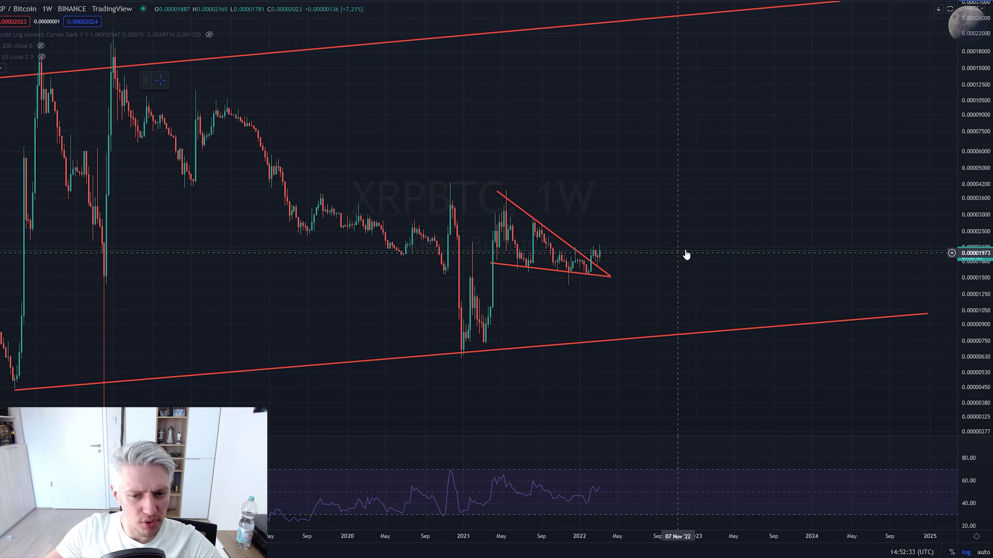
pyautogui.moveTo(683, 255); pyautogui.dragTo(599, 253)
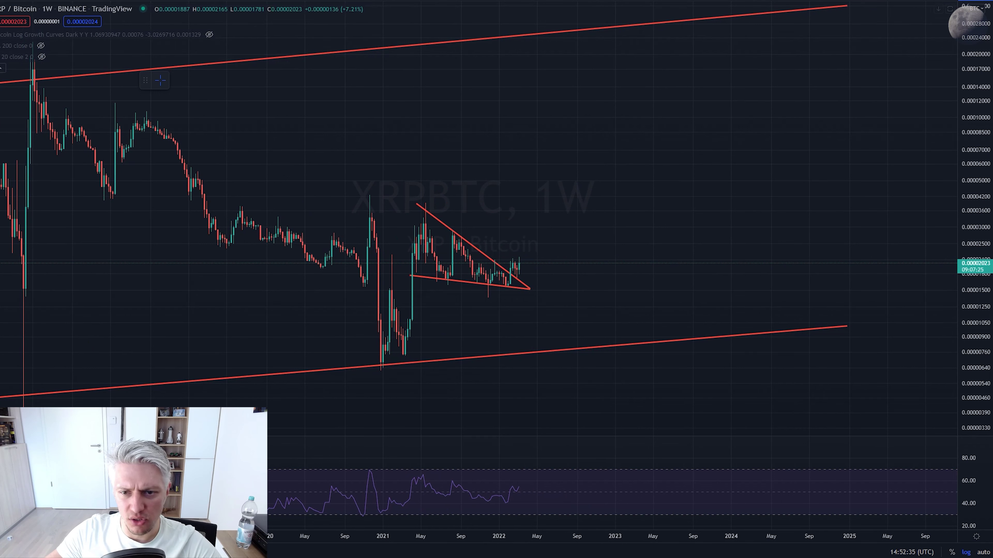
pyautogui.moveTo(521, 270); pyautogui.dragTo(665, 27)
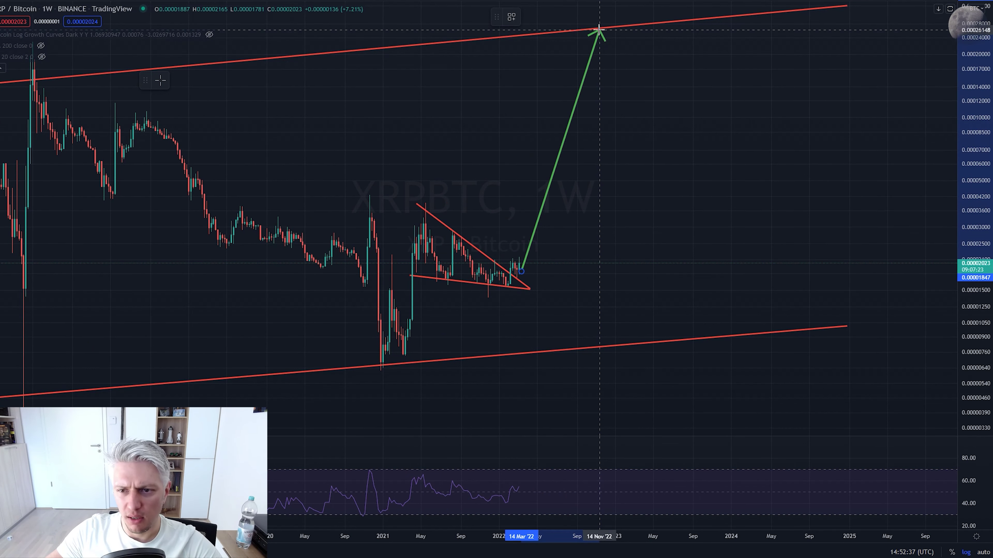
pyautogui.scroll(-5, 722, 270)
pyautogui.moveTo(959, 132); pyautogui.dragTo(959, 156)
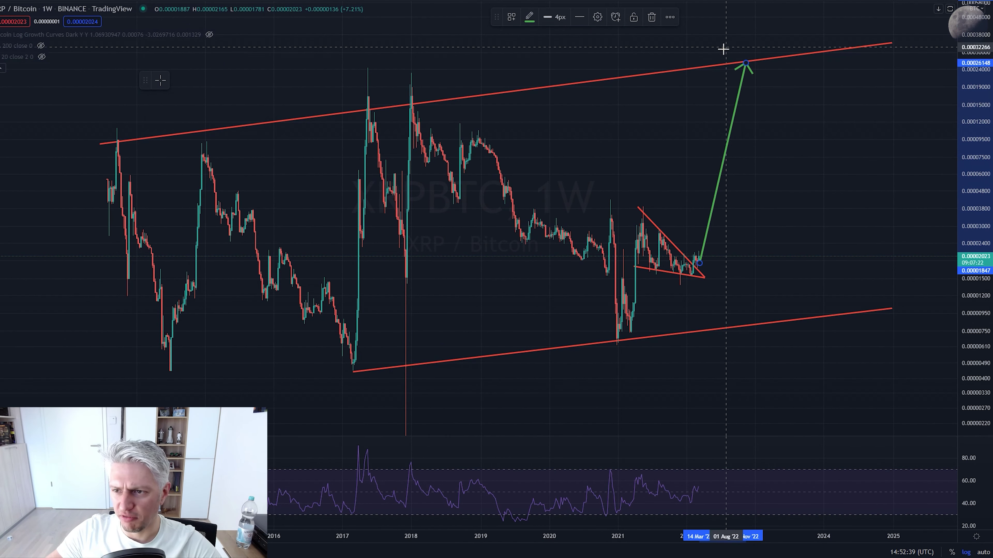
pyautogui.moveTo(746, 65)
pyautogui.mouseDown()
pyautogui.moveTo(760, 58)
pyautogui.moveTo(734, 64)
pyautogui.mouseUp()
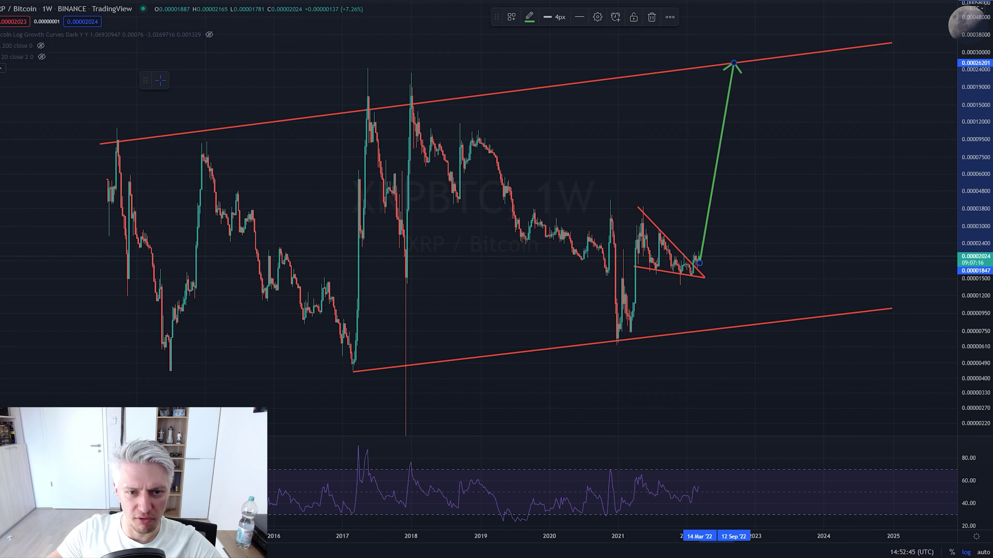
# Circle the price highs along the channel's upper line in late 2013, around early 2015, in mid-2017 and in early 2018.
pyautogui.moveTo(137, 123); pyautogui.dragTo(141, 142)
pyautogui.moveTo(377, 82)
pyautogui.mouseDown()
pyautogui.moveTo(390, 98)
pyautogui.moveTo(428, 84)
pyautogui.mouseUp()
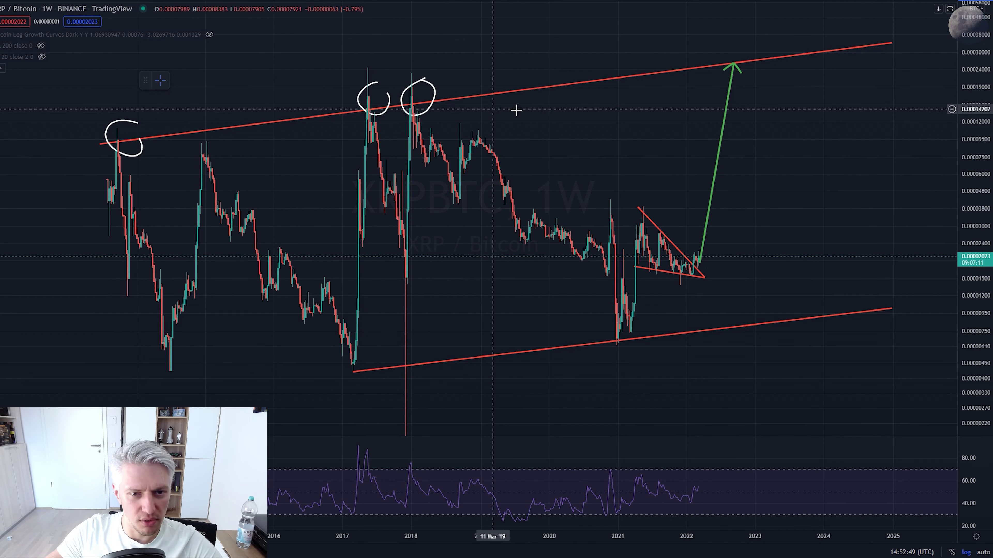
pyautogui.moveTo(514, 62); pyautogui.dragTo(480, 62)
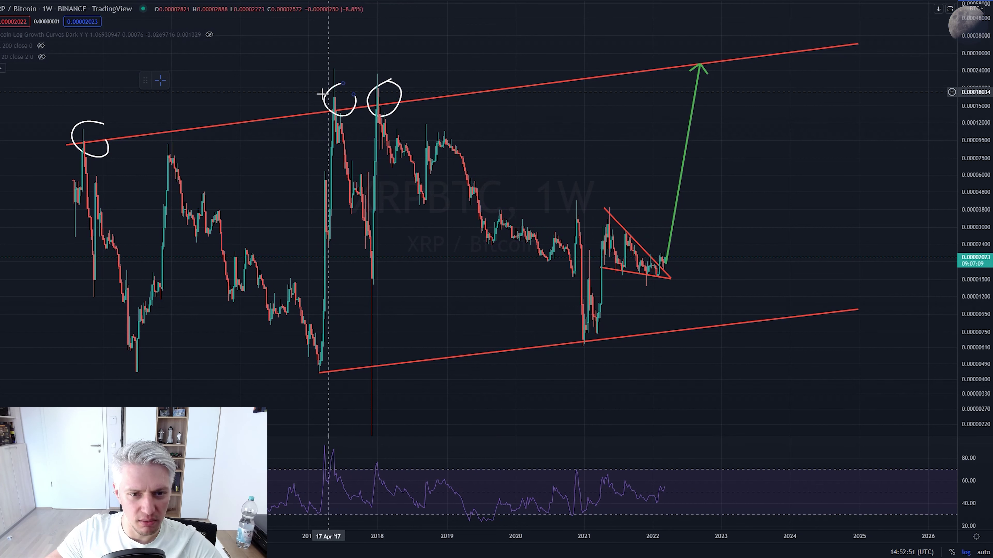
pyautogui.click(95, 144)
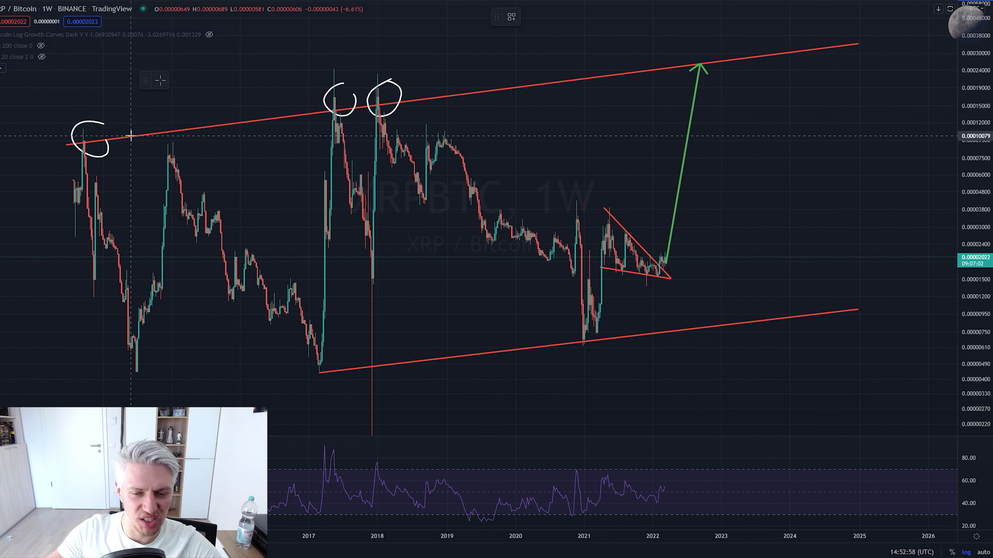
pyautogui.moveTo(181, 127)
pyautogui.mouseDown()
pyautogui.moveTo(154, 147)
pyautogui.moveTo(165, 126)
pyautogui.mouseUp()
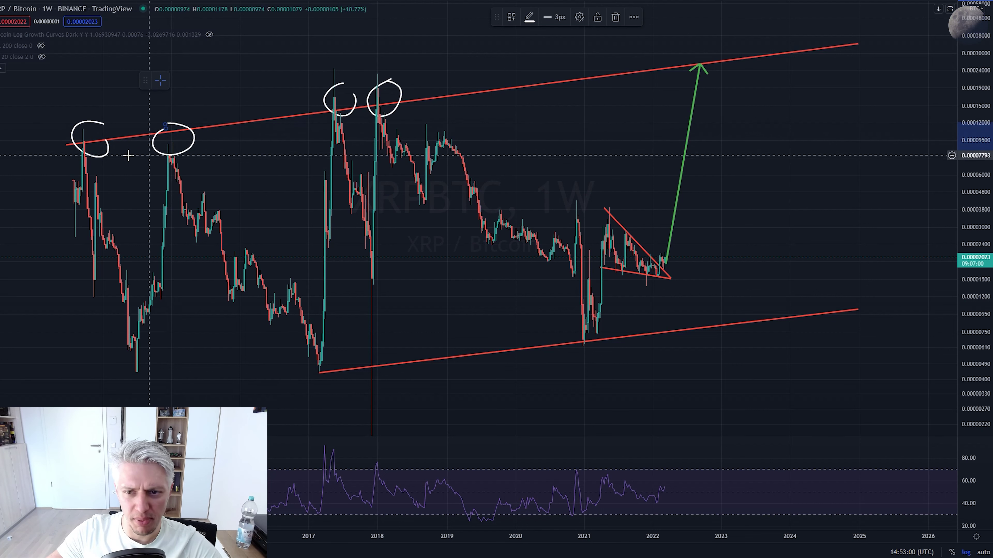
# Move the green arrow's tip along the channel's upper line to 0.00025256 on 13 June 2022.
pyautogui.moveTo(598, 132); pyautogui.dragTo(564, 143)
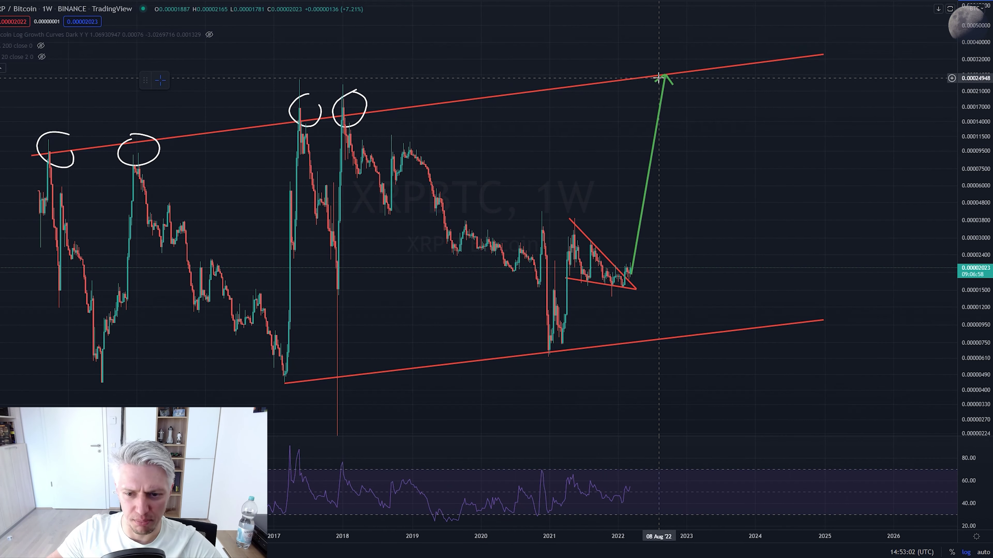
pyautogui.moveTo(664, 75)
pyautogui.mouseDown()
pyautogui.moveTo(742, 59)
pyautogui.moveTo(89, 143)
pyautogui.moveTo(116, 153)
pyautogui.moveTo(675, 103)
pyautogui.moveTo(199, 127)
pyautogui.moveTo(236, 168)
pyautogui.moveTo(838, 132)
pyautogui.moveTo(673, 74)
pyautogui.moveTo(686, 70)
pyautogui.moveTo(650, 80)
pyautogui.mouseUp()
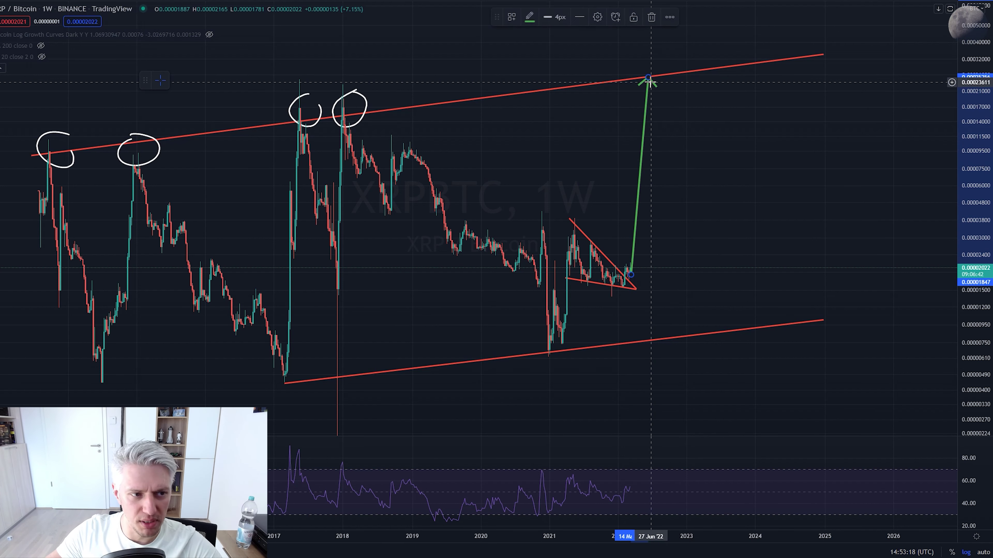
# Add a green pullback arrow from the channel top to 0.00002961 on 14 November 2022, and another back up to the upper line in early 2023.
pyautogui.click(1, 63)
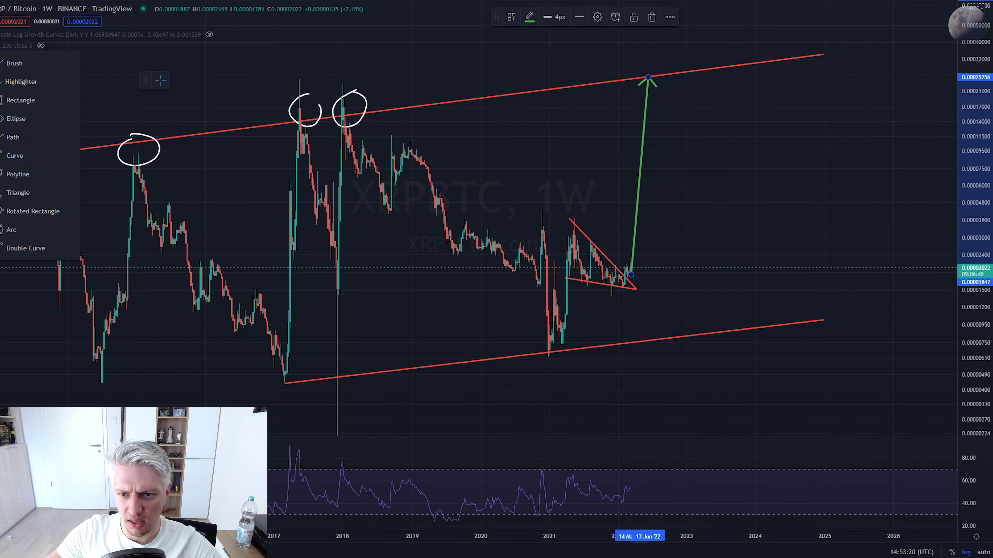
pyautogui.click(0, 45)
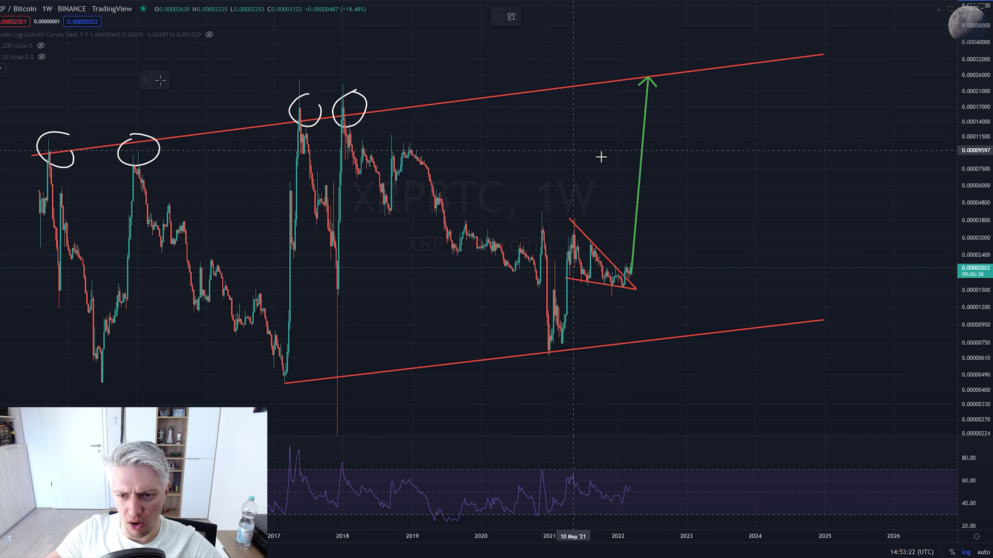
pyautogui.moveTo(646, 79)
pyautogui.mouseDown()
pyautogui.moveTo(680, 160)
pyautogui.moveTo(691, 72)
pyautogui.mouseUp()
pyautogui.click(710, 78)
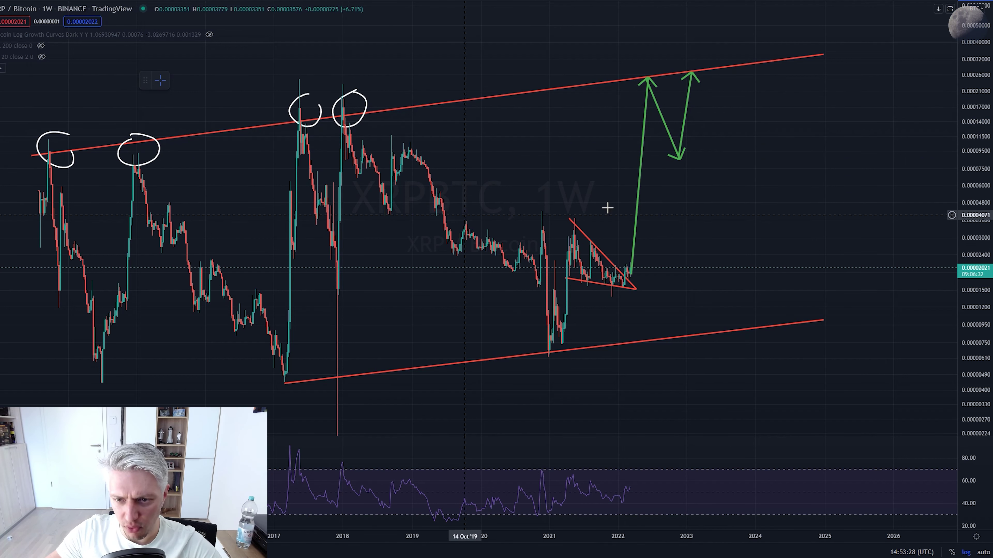
pyautogui.moveTo(679, 157); pyautogui.dragTo(678, 238)
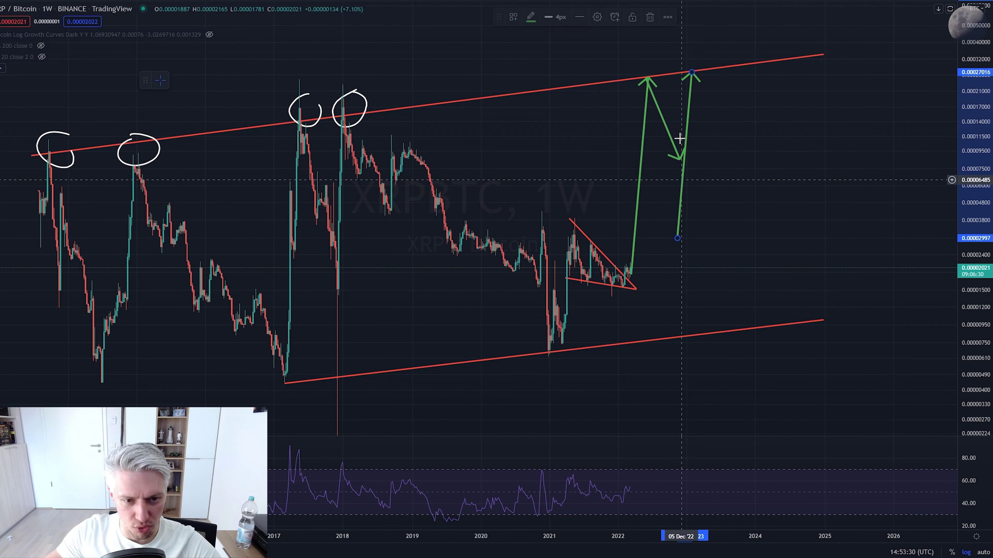
pyautogui.moveTo(680, 160); pyautogui.dragTo(678, 238)
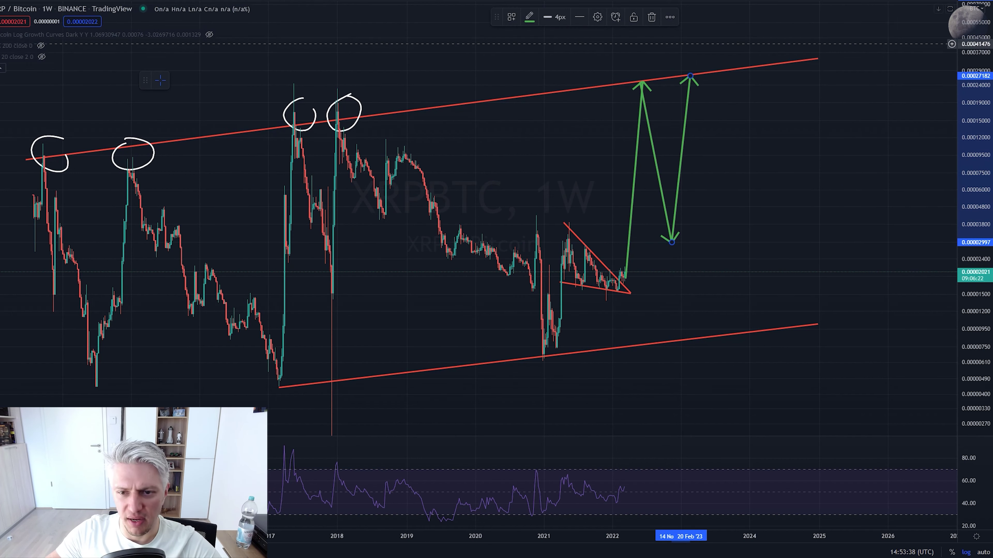
# Brush an oval around the two projected arrowheads at the channel's upper line.
pyautogui.click(1, 27)
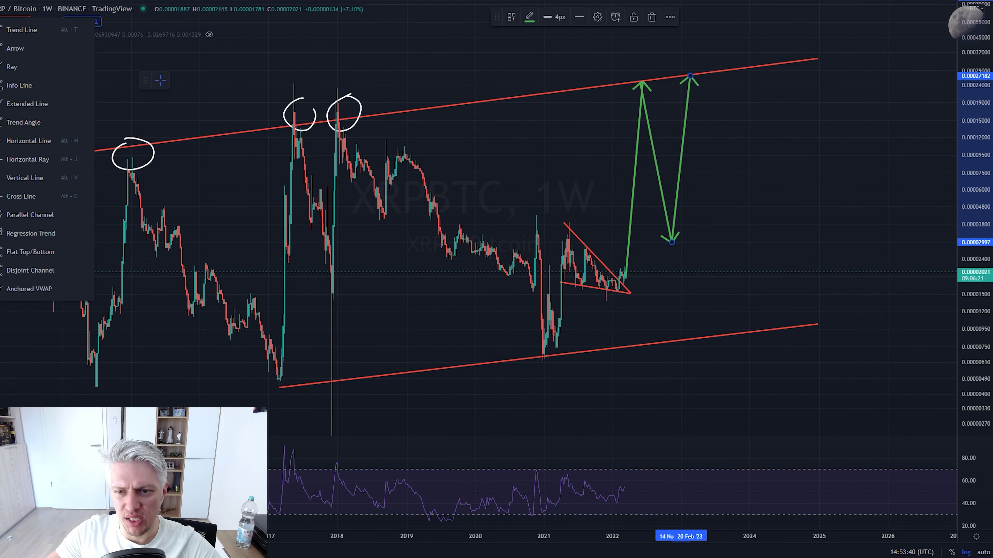
pyautogui.click(1, 61)
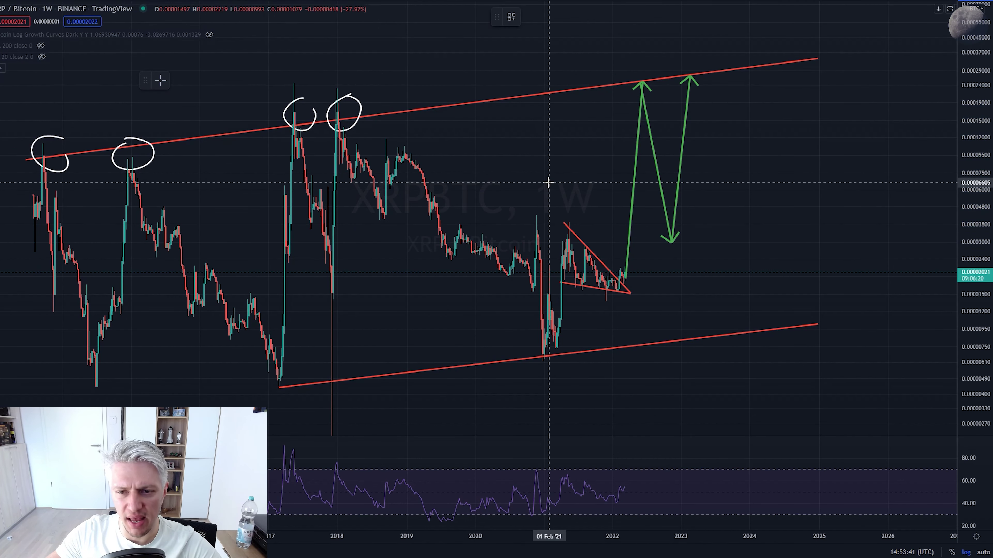
pyautogui.moveTo(694, 61); pyautogui.dragTo(704, 64)
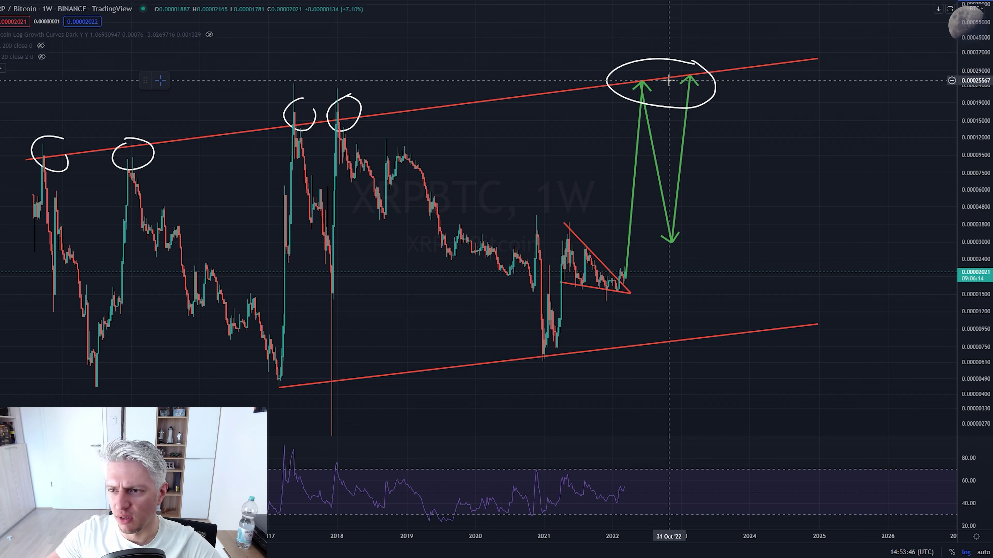
pyautogui.click(671, 74)
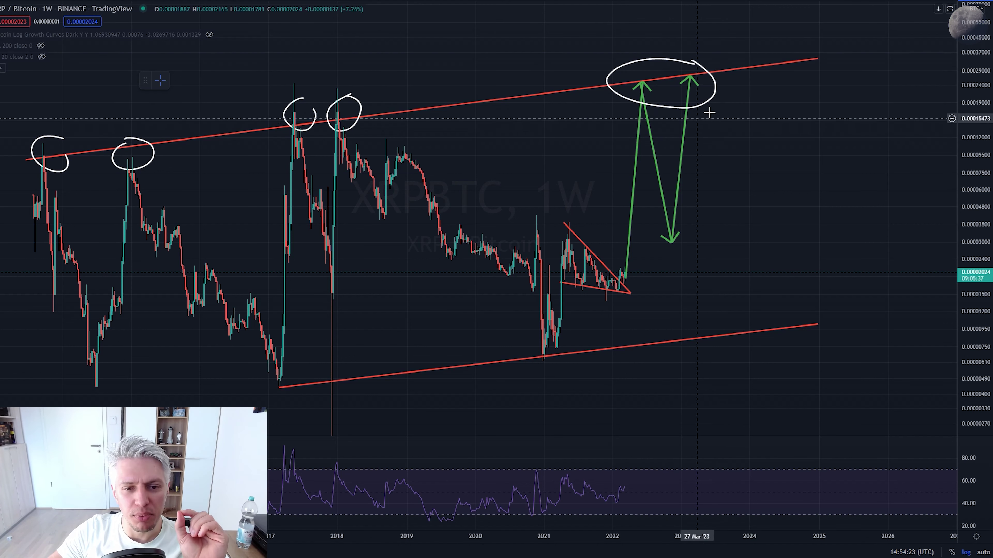
pyautogui.moveTo(768, 228); pyautogui.dragTo(777, 224)
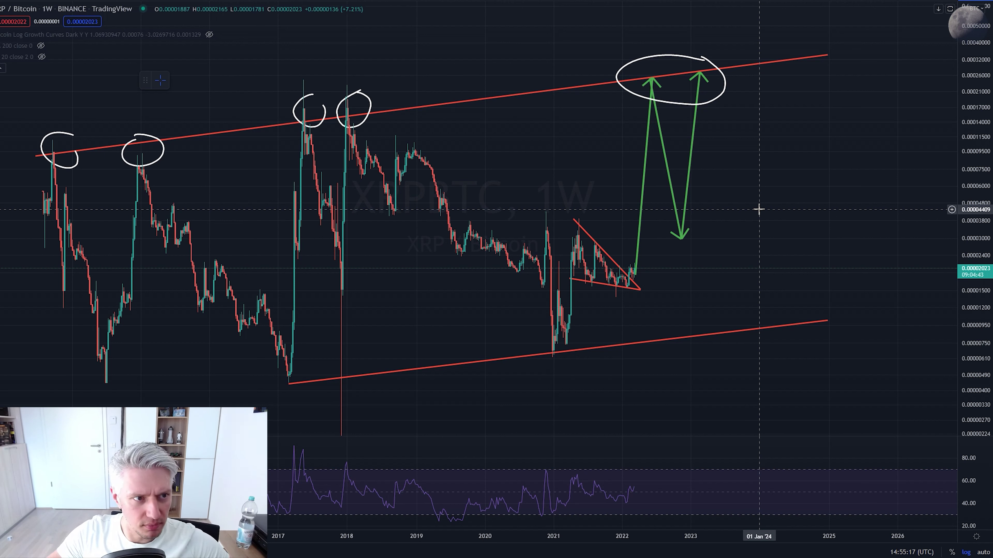
# Switch to CoinMarketCap, reload the price list and look up the market caps of Bitcoin and XRP.
pyautogui.click(846, 1)
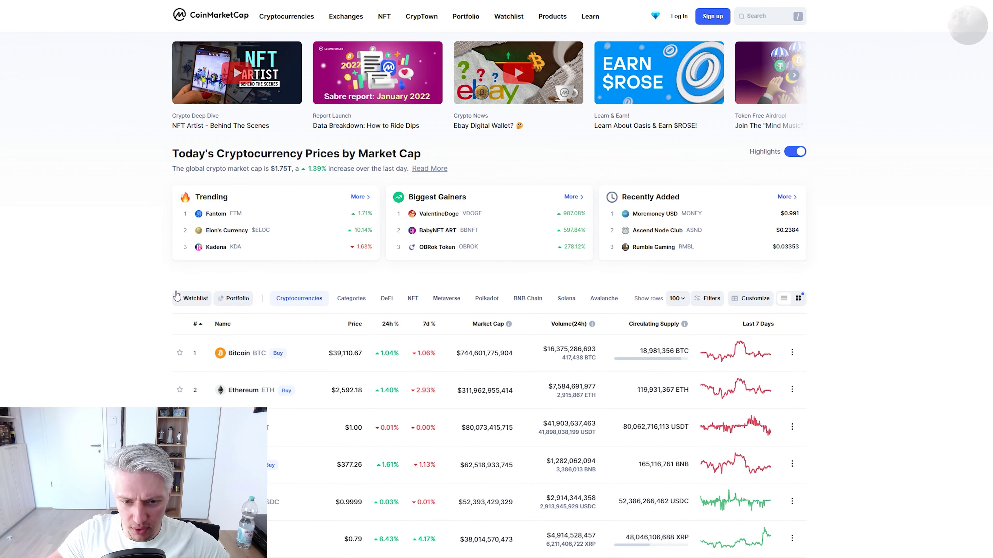
pyautogui.press('F5')
pyautogui.scroll(-2, 399, 320)
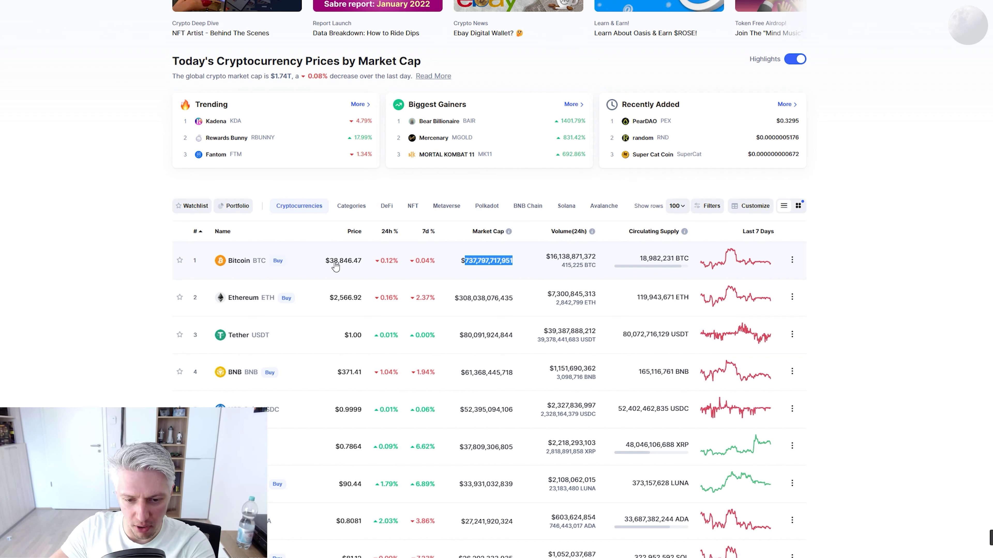
pyautogui.scroll(-2, 472, 282)
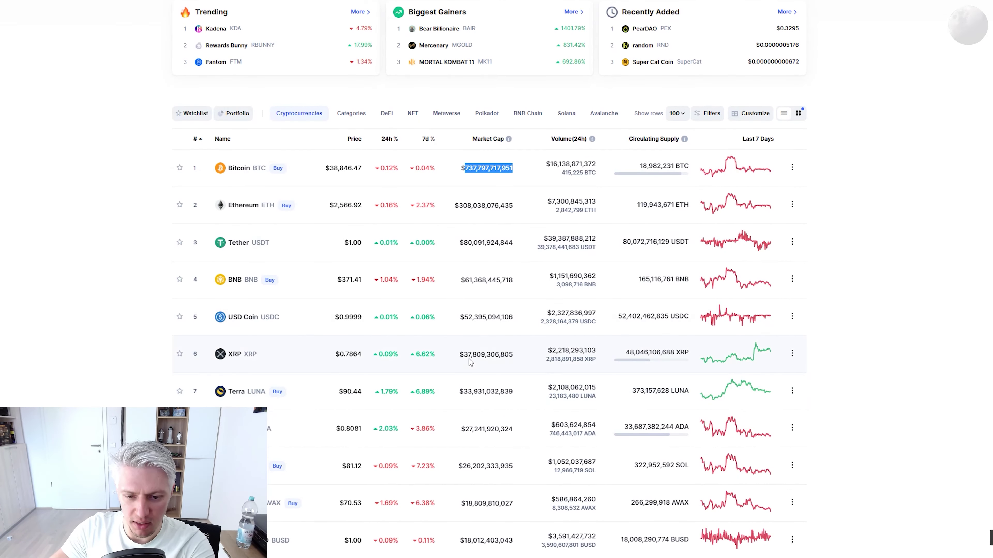
pyautogui.moveTo(461, 353); pyautogui.dragTo(514, 355)
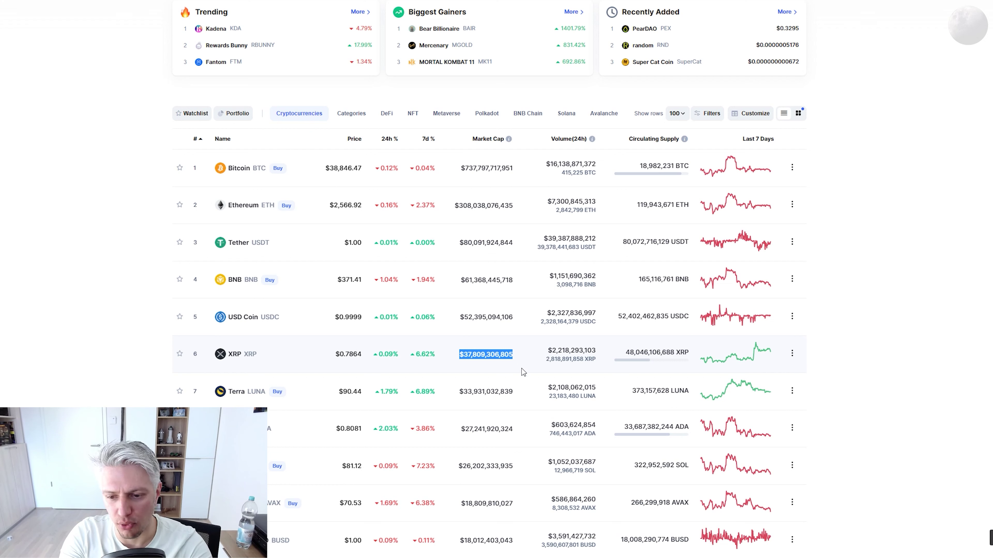